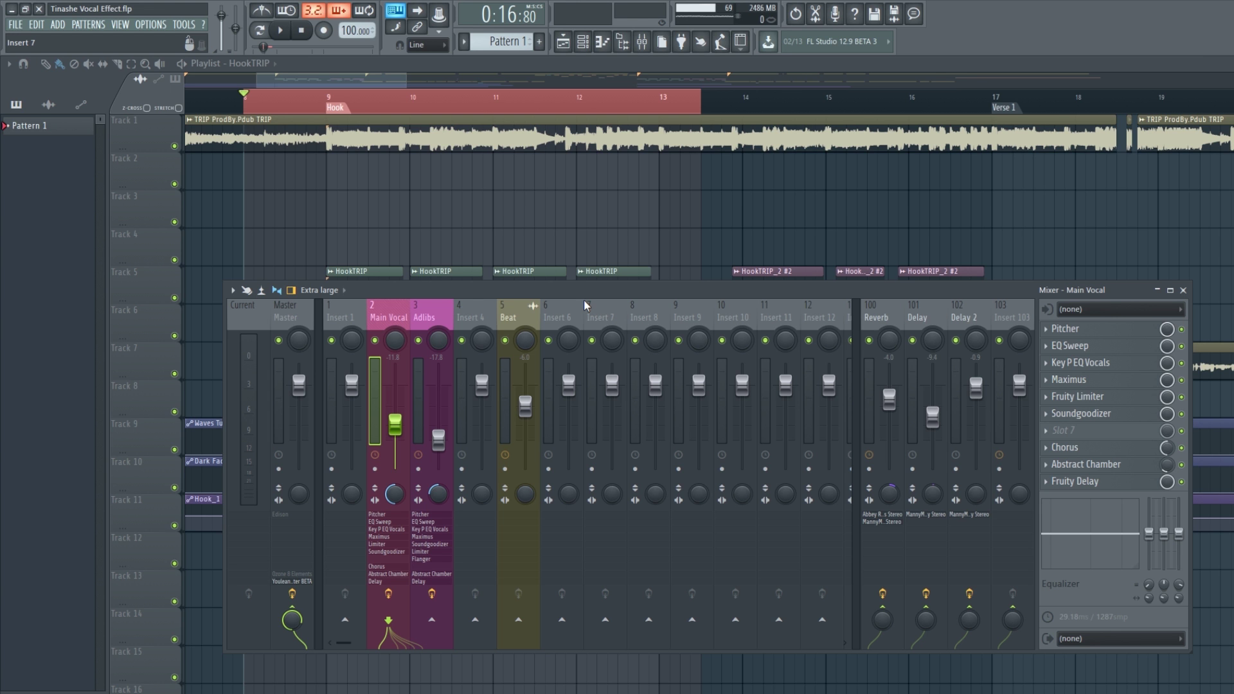
# Hide the mixer and open the channel settings of the first HookTRIP clip on Track 5.
pyautogui.moveTo(580, 289); pyautogui.dragTo(516, 312)
pyautogui.press('F9')
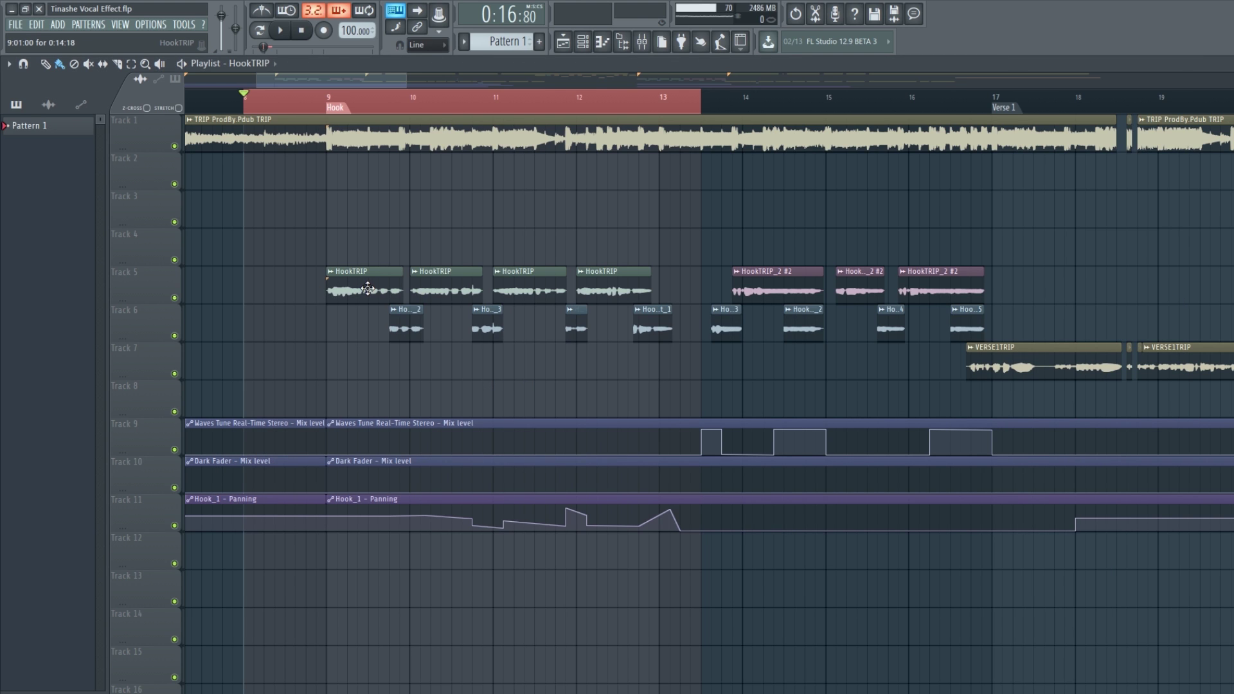
pyautogui.doubleClick(370, 289)
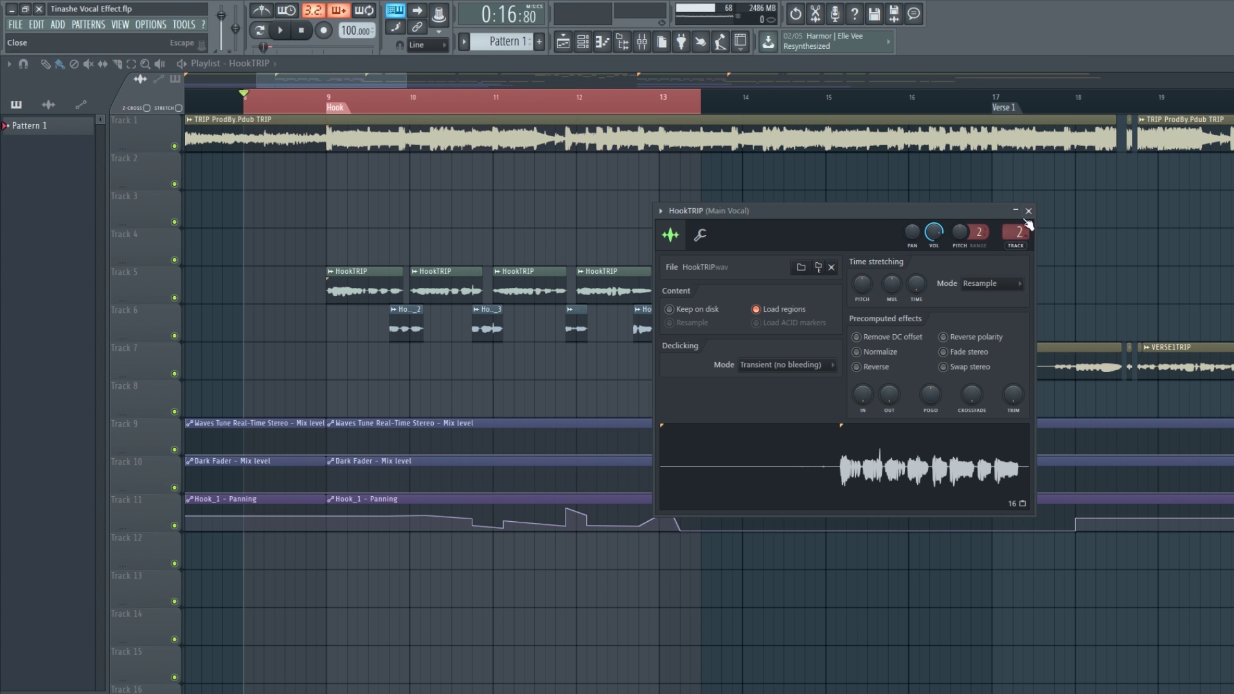
pyautogui.click(377, 290)
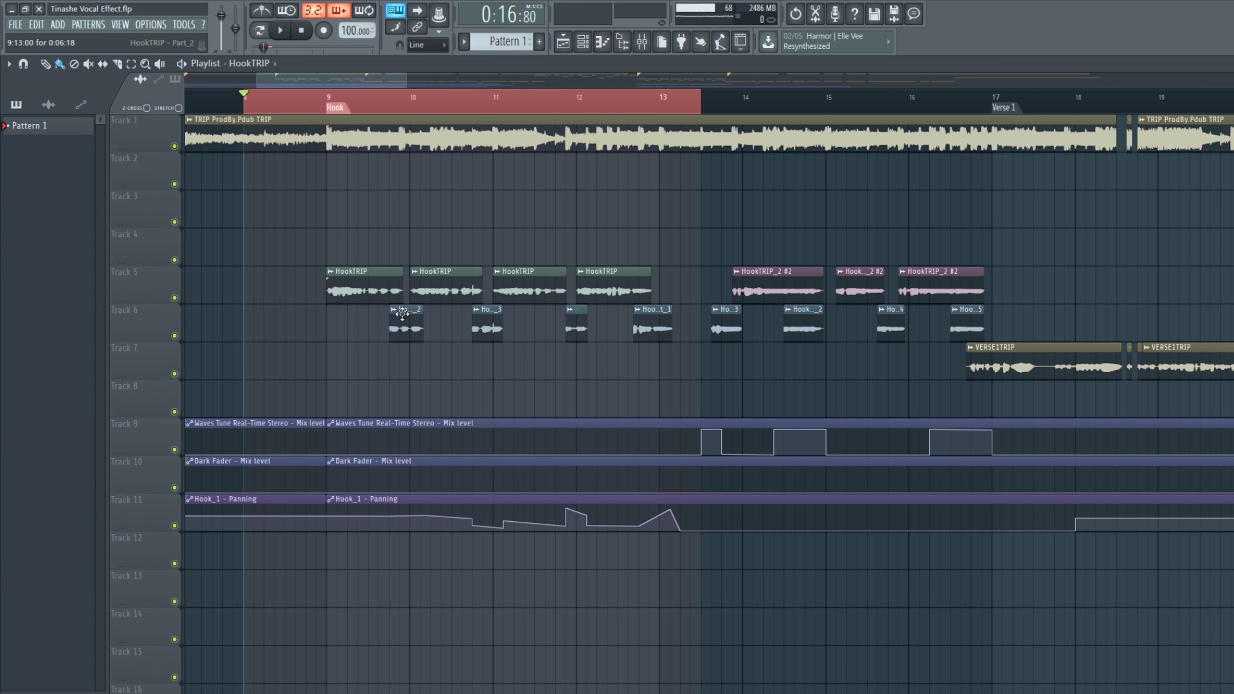
pyautogui.doubleClick(378, 290)
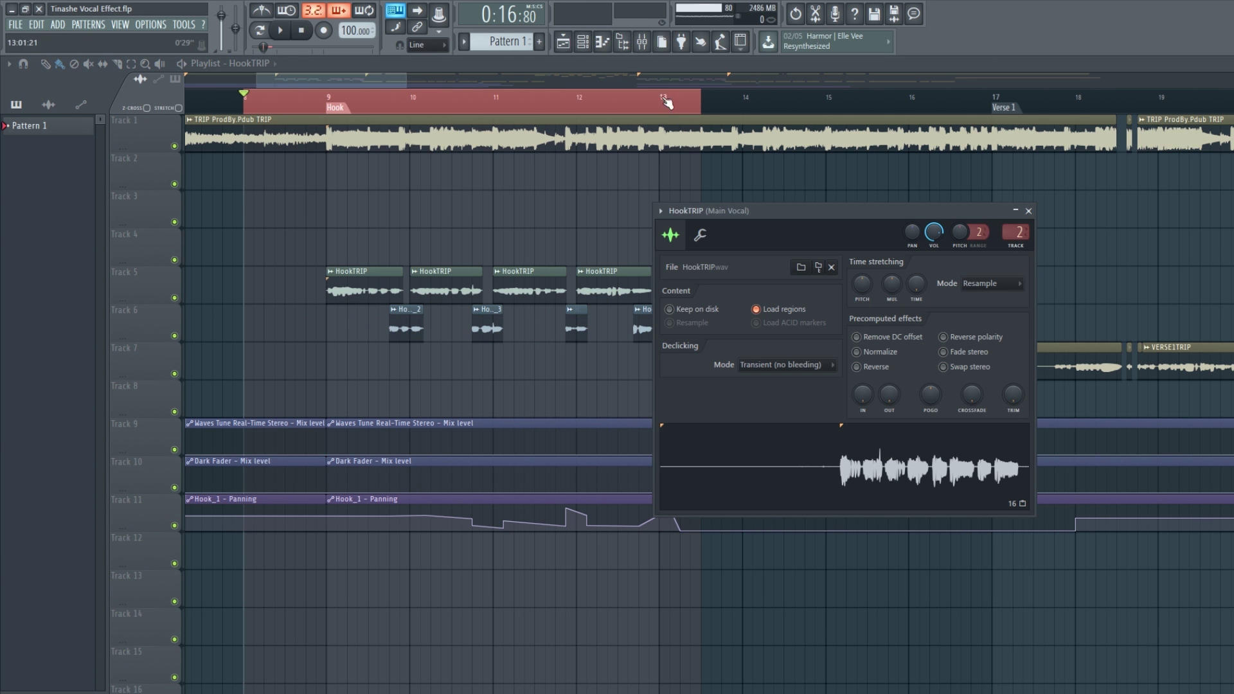
# Bring up the mixer and inspect the effect chains of the Adlibs and Main Vocal tracks.
pyautogui.click(642, 41)
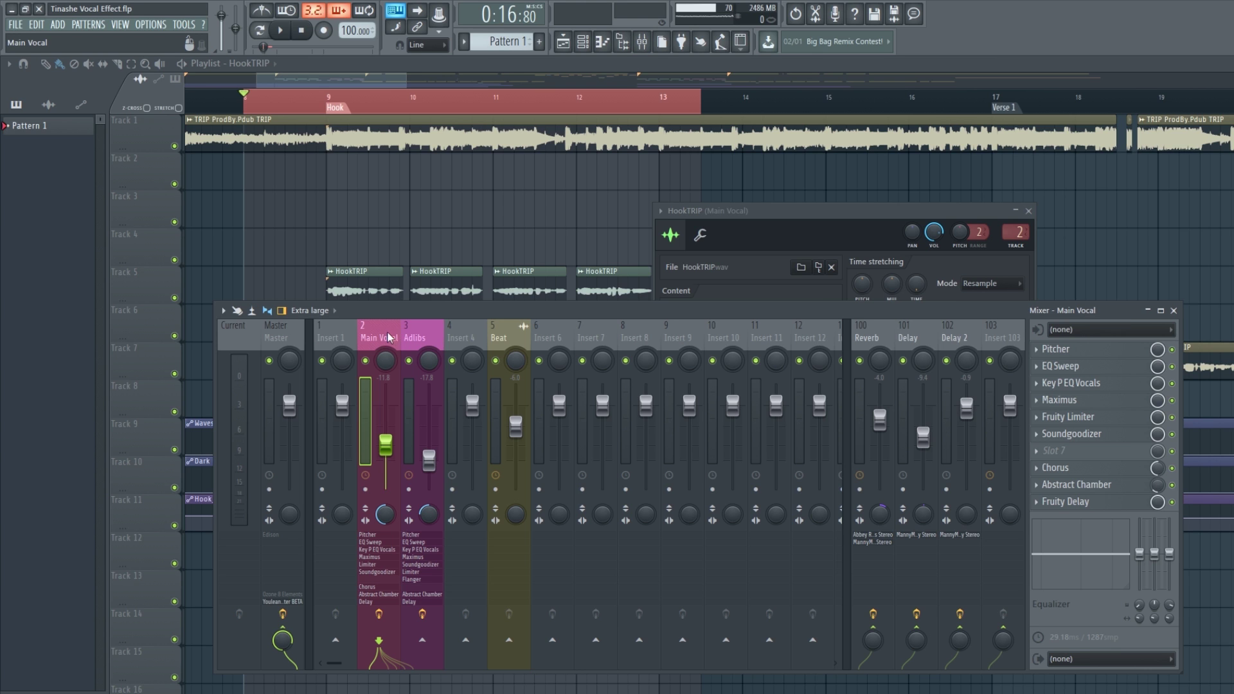
pyautogui.click(418, 339)
pyautogui.moveTo(447, 316); pyautogui.dragTo(450, 347)
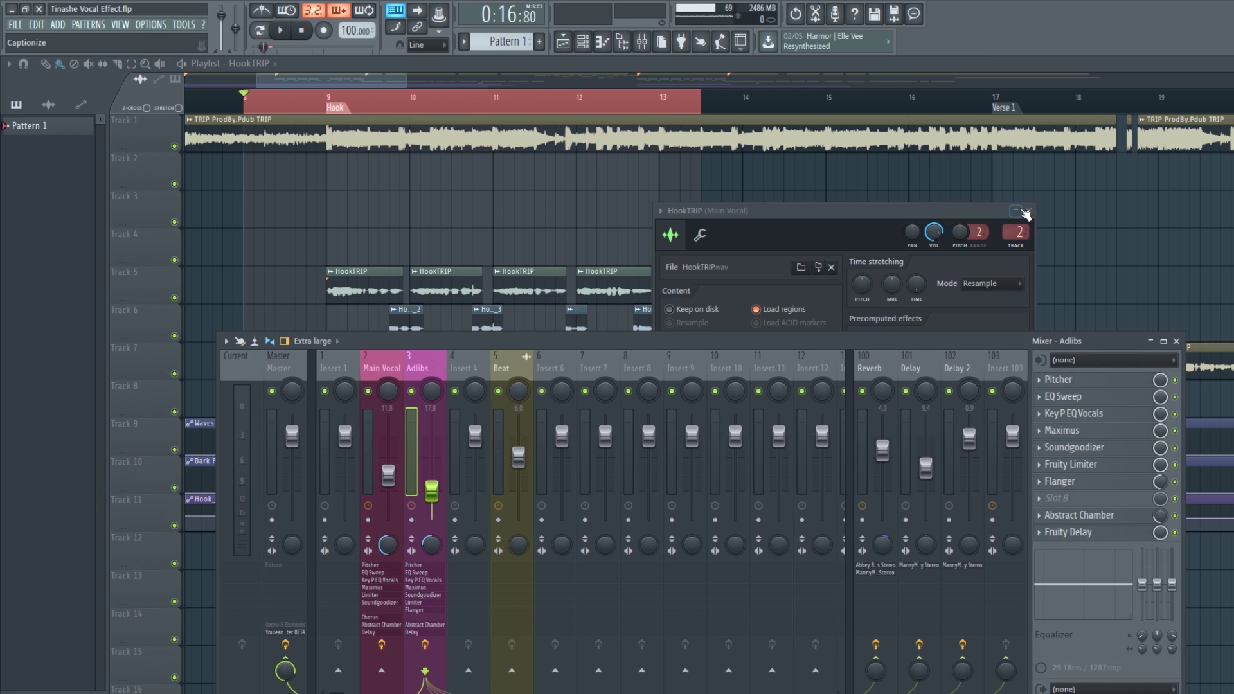
pyautogui.click(382, 368)
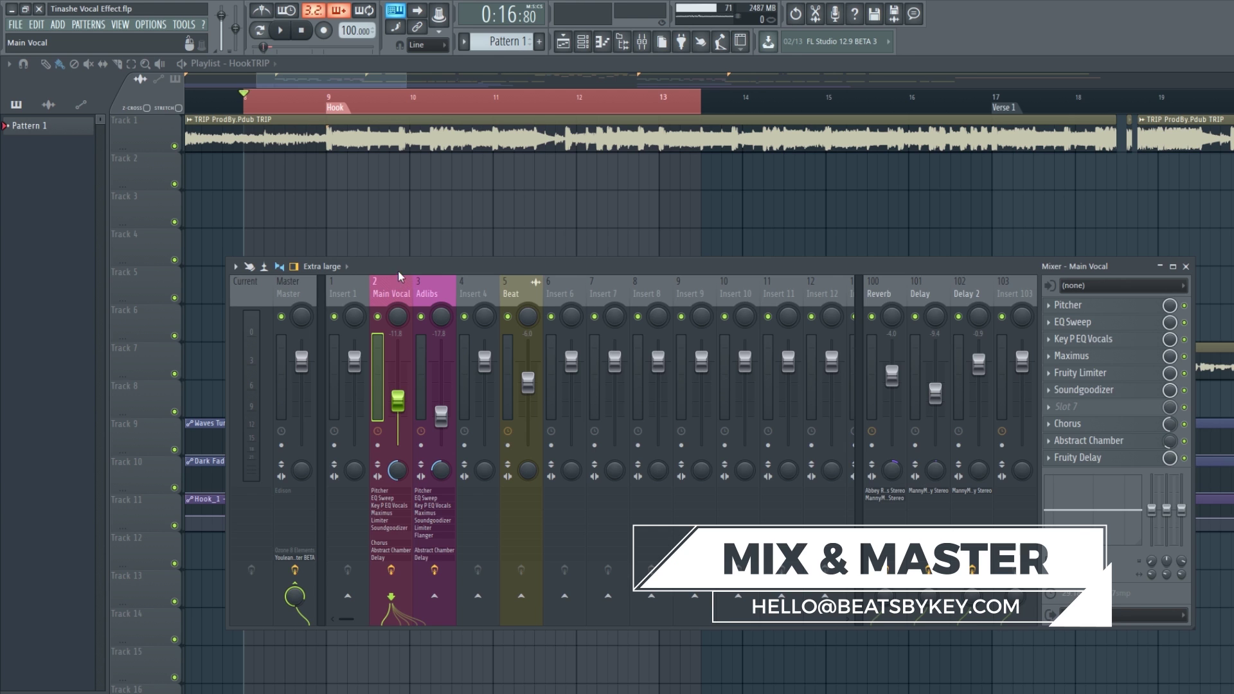
pyautogui.moveTo(398, 268); pyautogui.dragTo(486, 343)
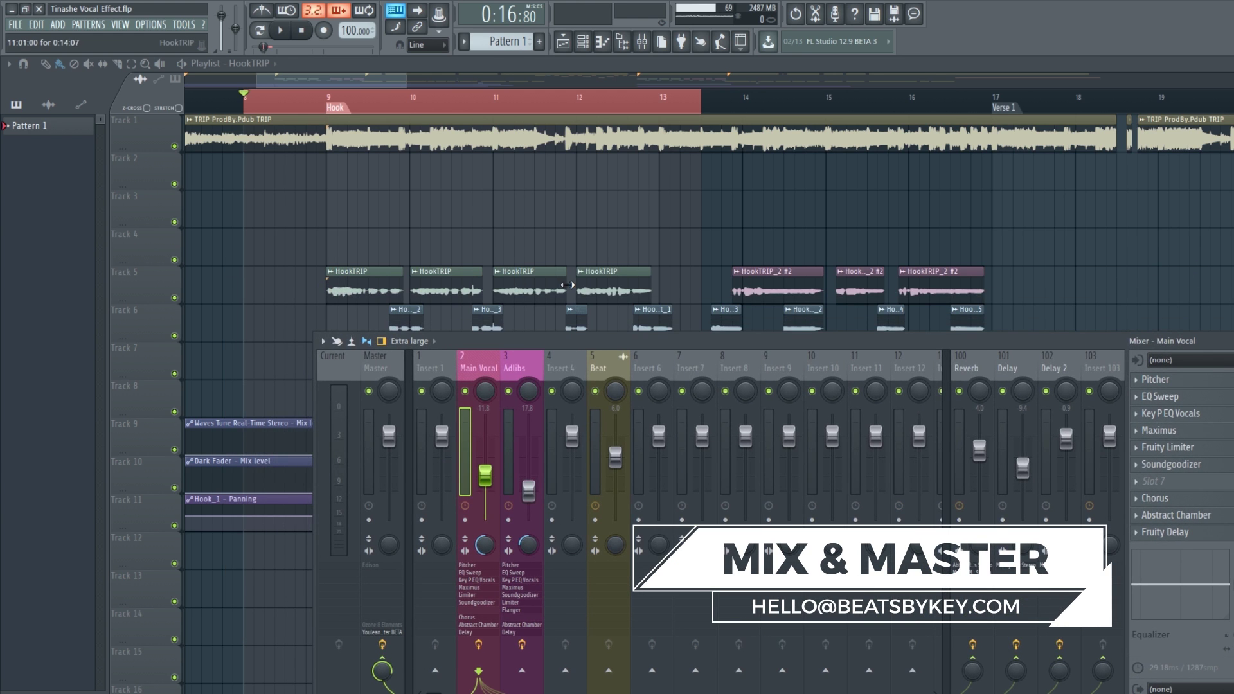
pyautogui.moveTo(598, 335); pyautogui.dragTo(564, 251)
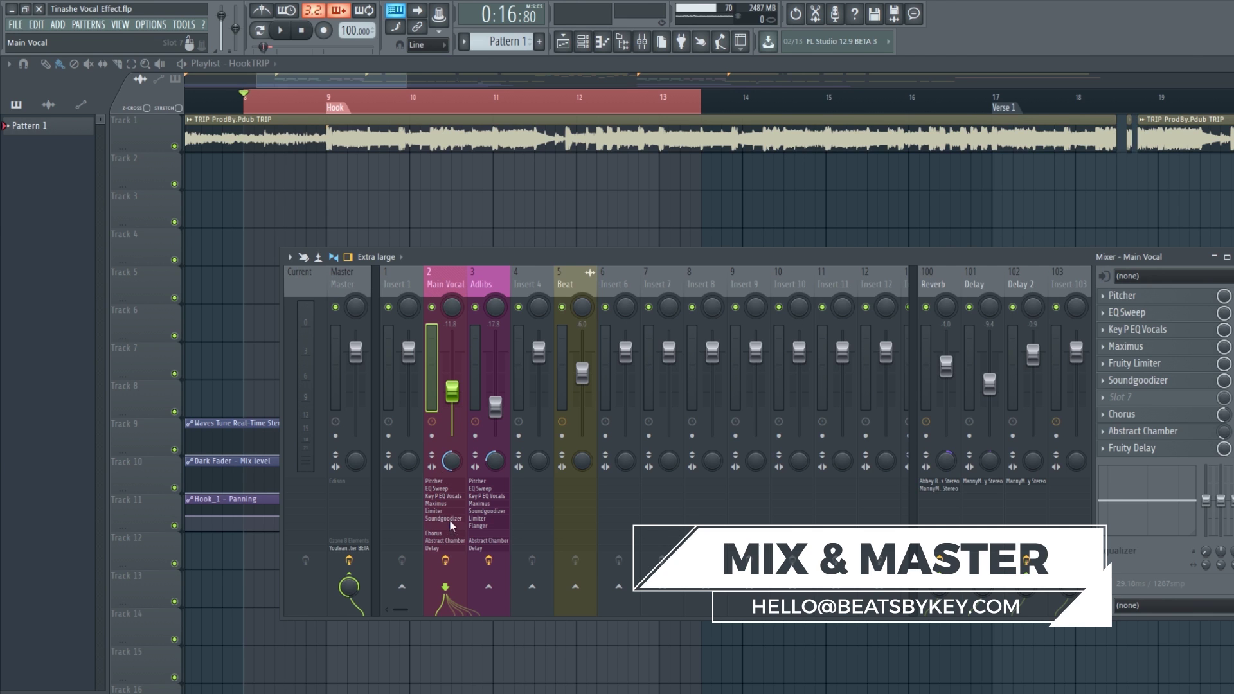
pyautogui.moveTo(465, 250); pyautogui.dragTo(466, 315)
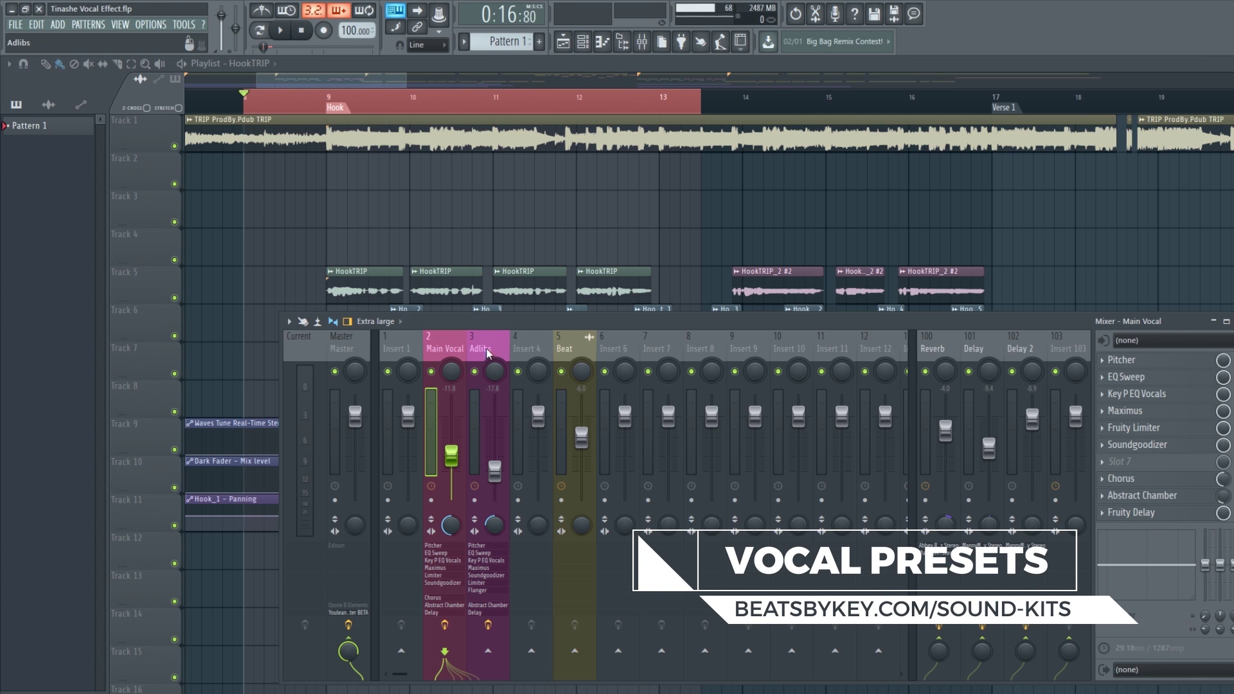
# Mute the Beat and Adlibs mixer tracks.
pyautogui.click(566, 373)
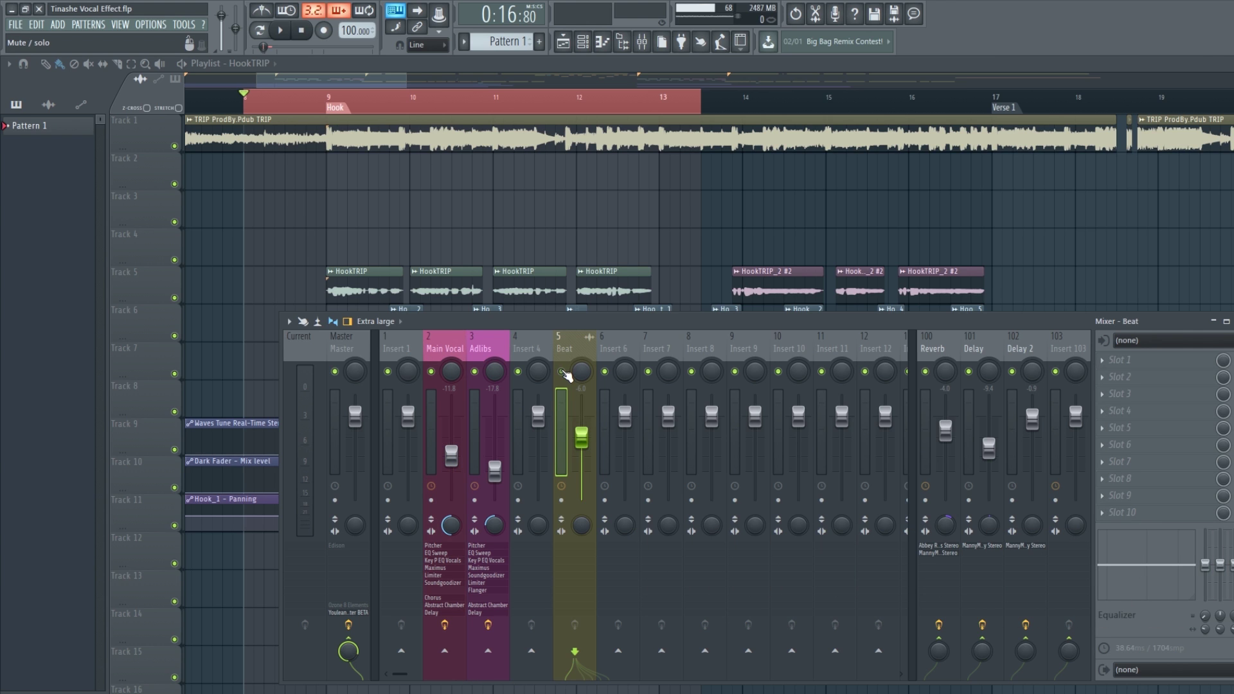
pyautogui.click(562, 371)
pyautogui.click(481, 376)
pyautogui.click(476, 372)
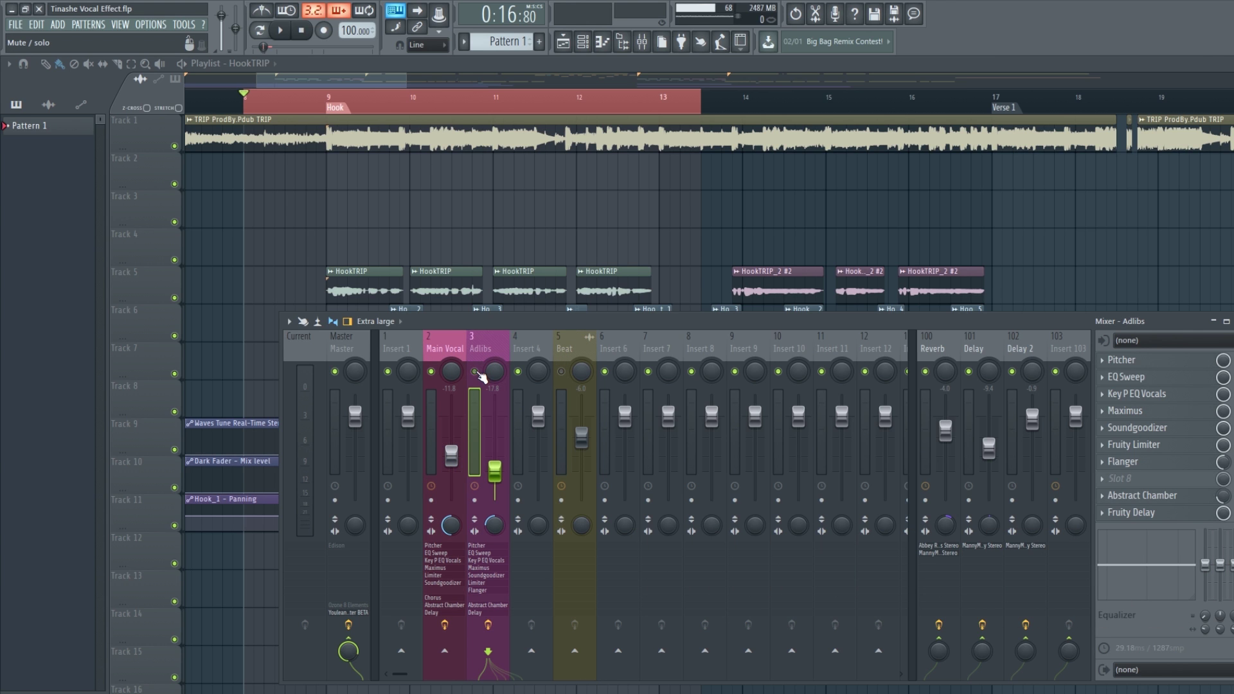
# Disable every effect on the Main Vocal track except Pitcher.
pyautogui.click(453, 357)
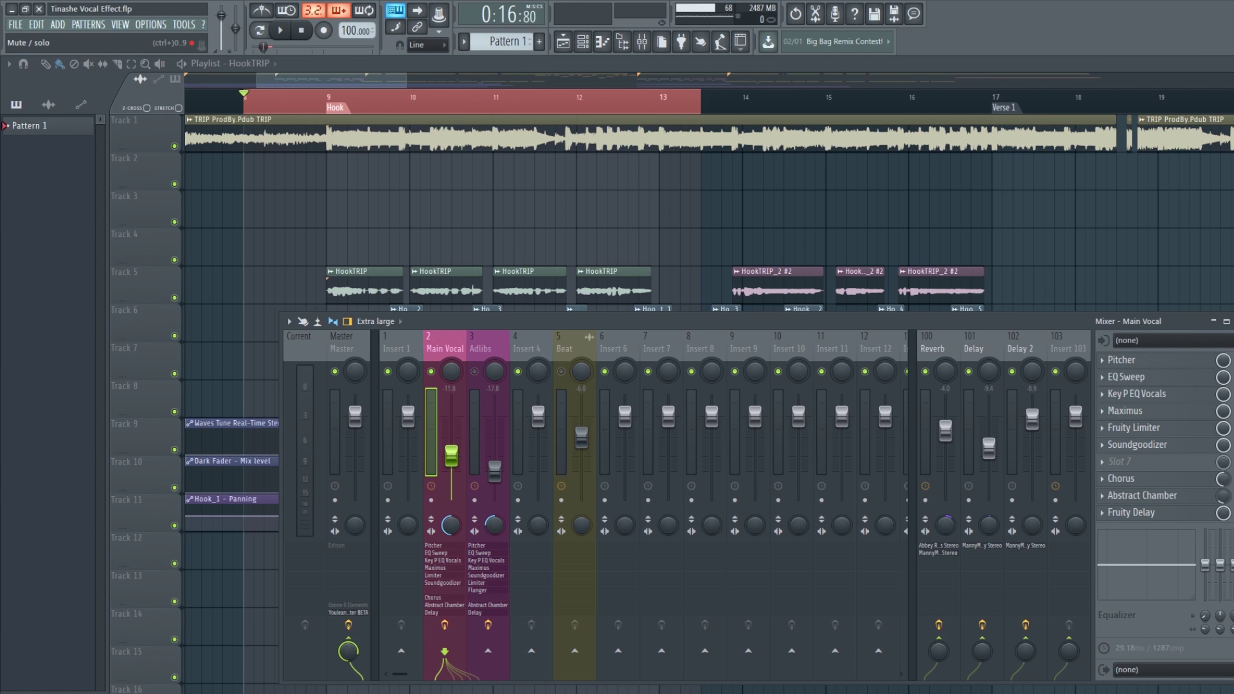
pyautogui.click(1233, 513)
pyautogui.click(1233, 496)
pyautogui.click(1233, 479)
pyautogui.click(1233, 445)
pyautogui.click(1233, 427)
pyautogui.click(1233, 410)
pyautogui.click(1233, 394)
pyautogui.click(1233, 377)
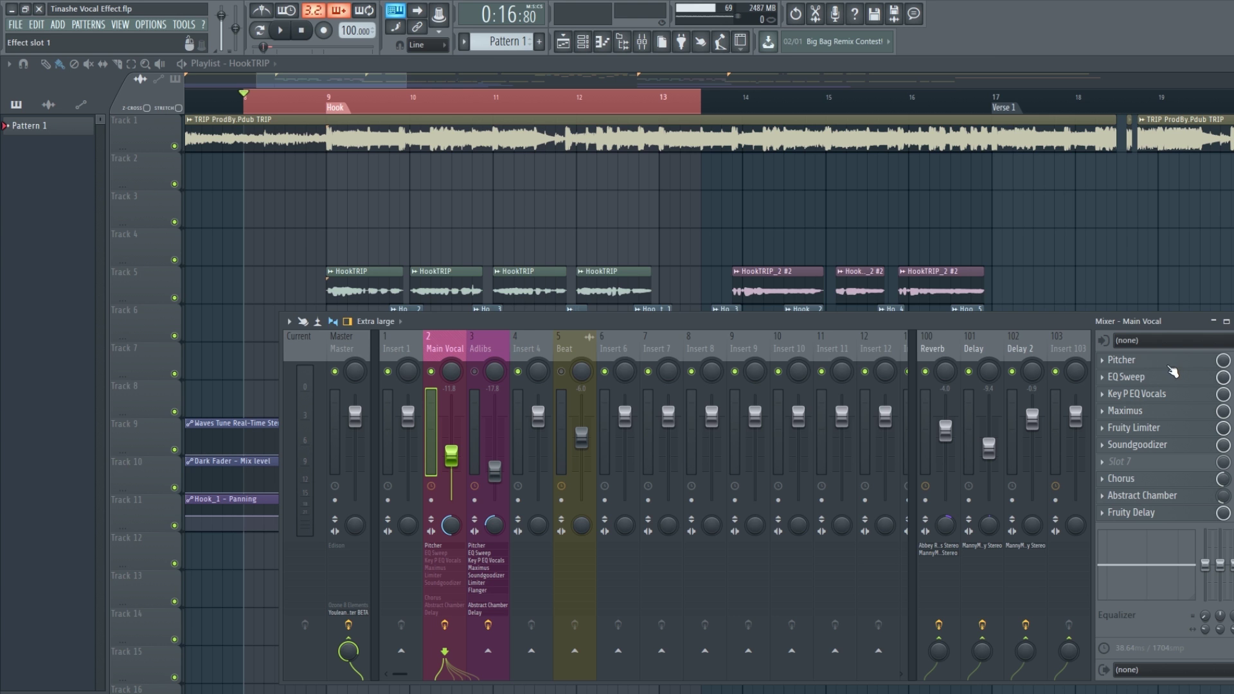
# Open the Pitcher plugin on the Main Vocal track and examine its settings.
pyautogui.click(1157, 361)
pyautogui.click(1157, 361)
pyautogui.click(1162, 362)
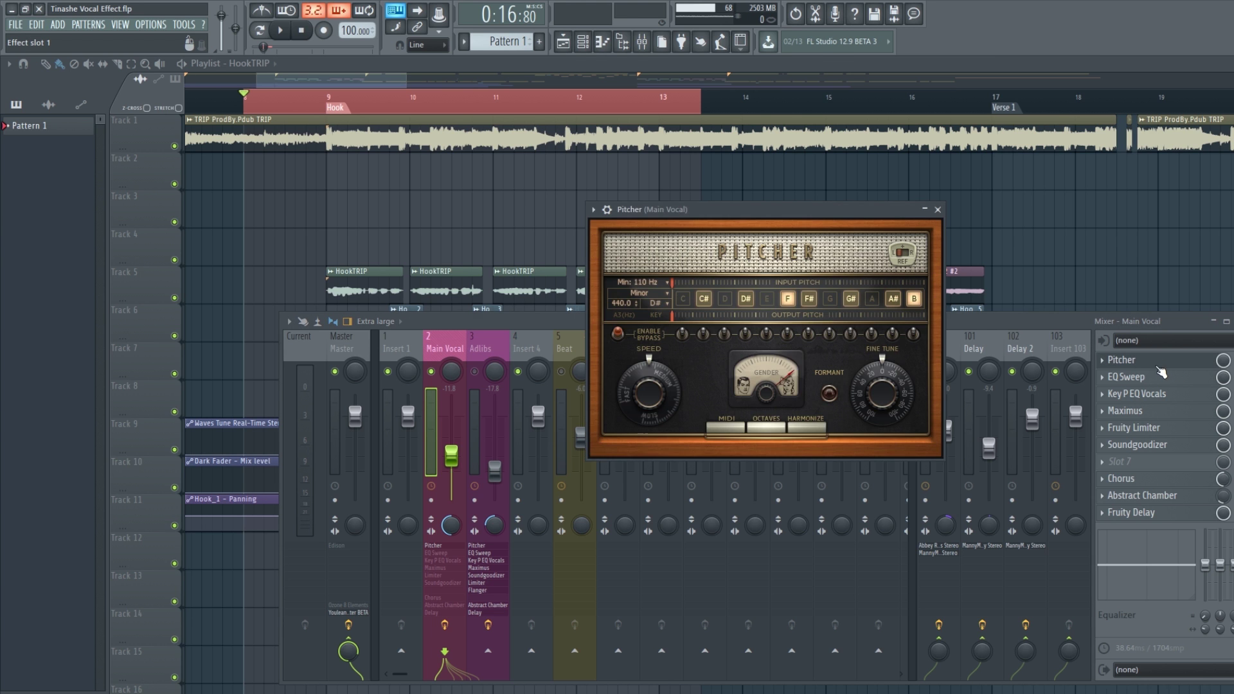
pyautogui.click(1163, 378)
pyautogui.click(1164, 394)
pyautogui.click(1152, 361)
pyautogui.moveTo(802, 210); pyautogui.dragTo(797, 261)
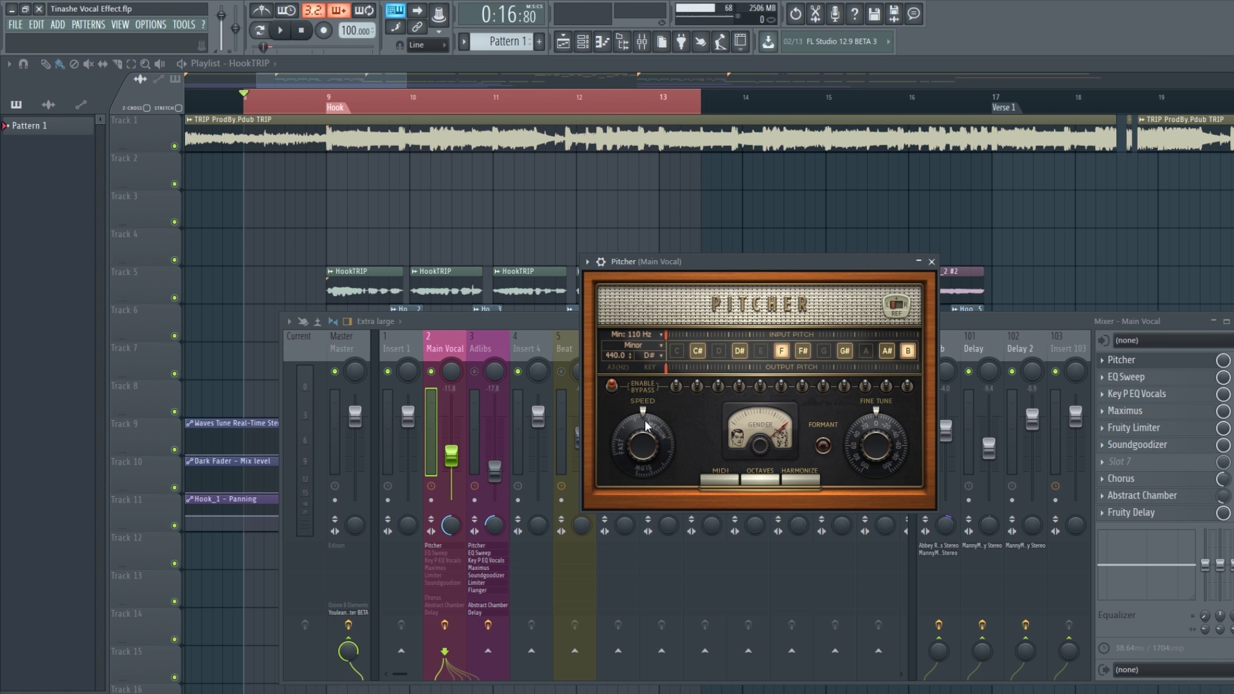
# View the EQ Sweep and Key P EQ Vocals plugins and enable both on the Main Vocal track.
pyautogui.click(1157, 378)
pyautogui.click(1162, 394)
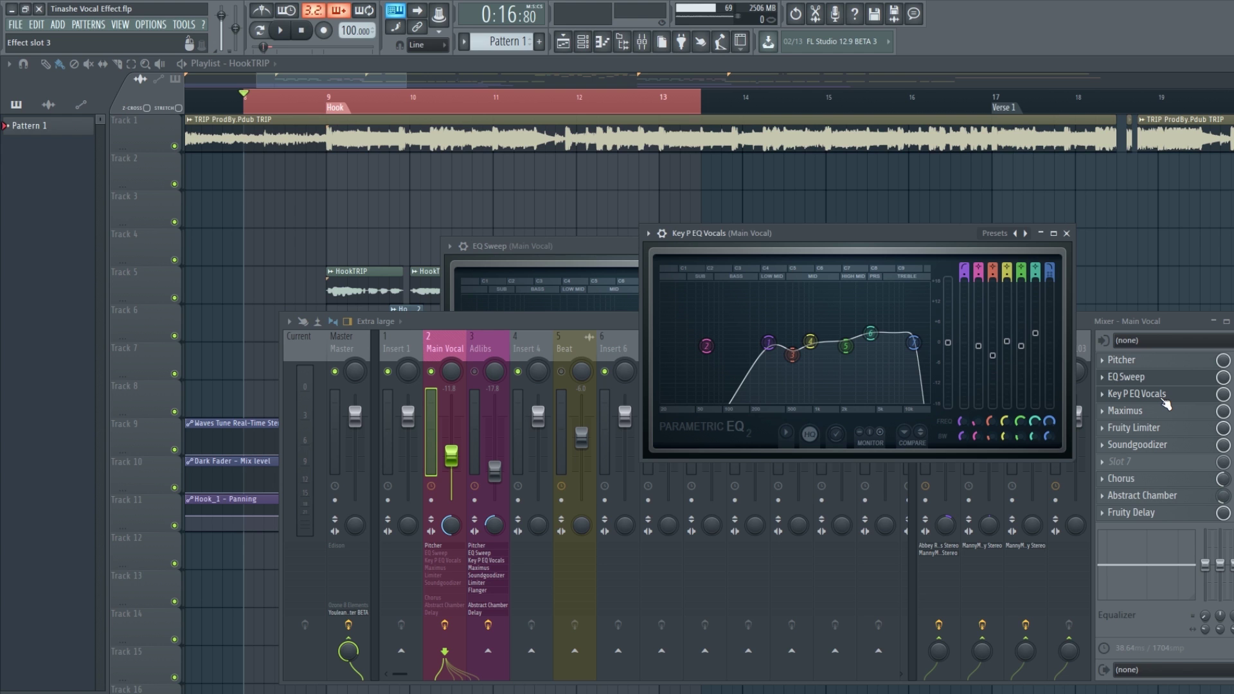
pyautogui.click(1163, 400)
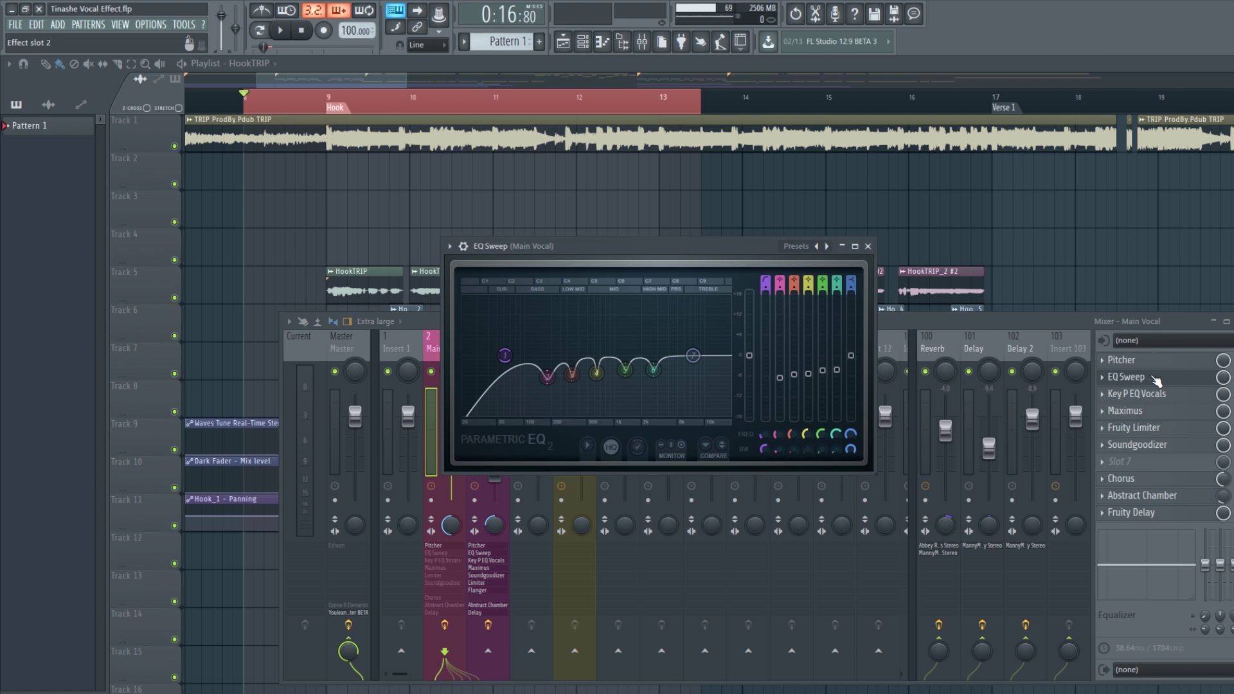
pyautogui.click(1157, 380)
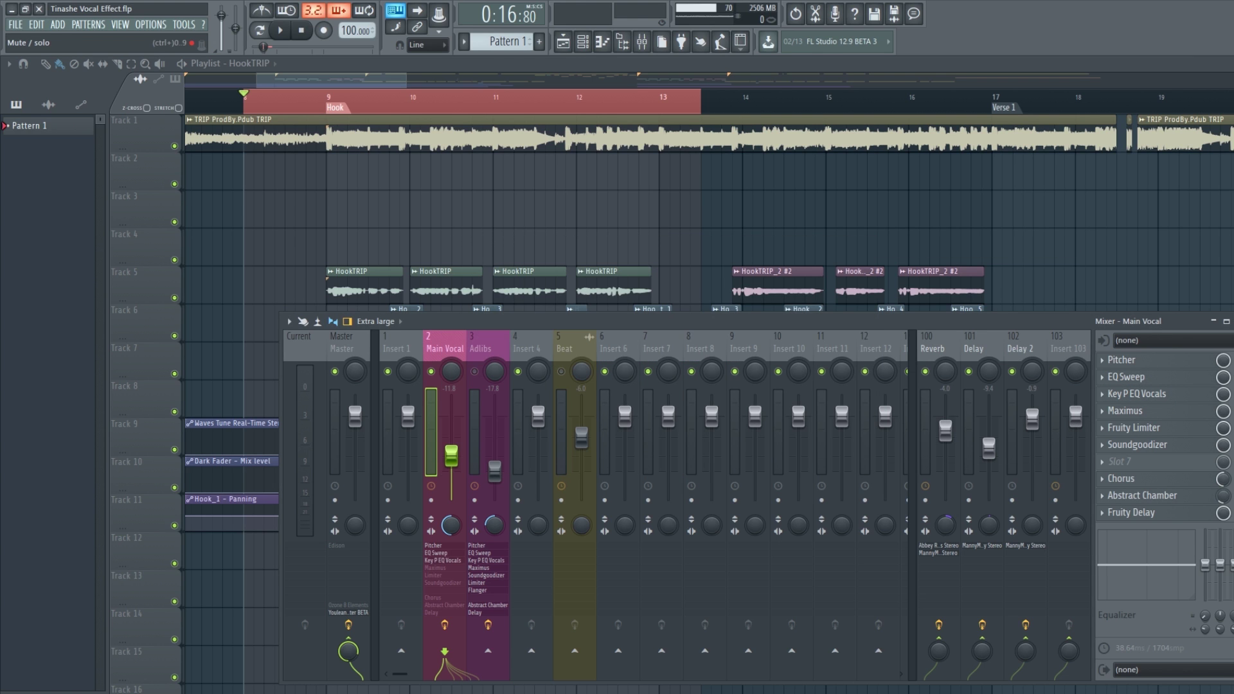
# Boost band 2 of EQ Sweep to a strong peak and bring it back down to a cut.
pyautogui.click(1192, 384)
pyautogui.moveTo(668, 258); pyautogui.dragTo(645, 275)
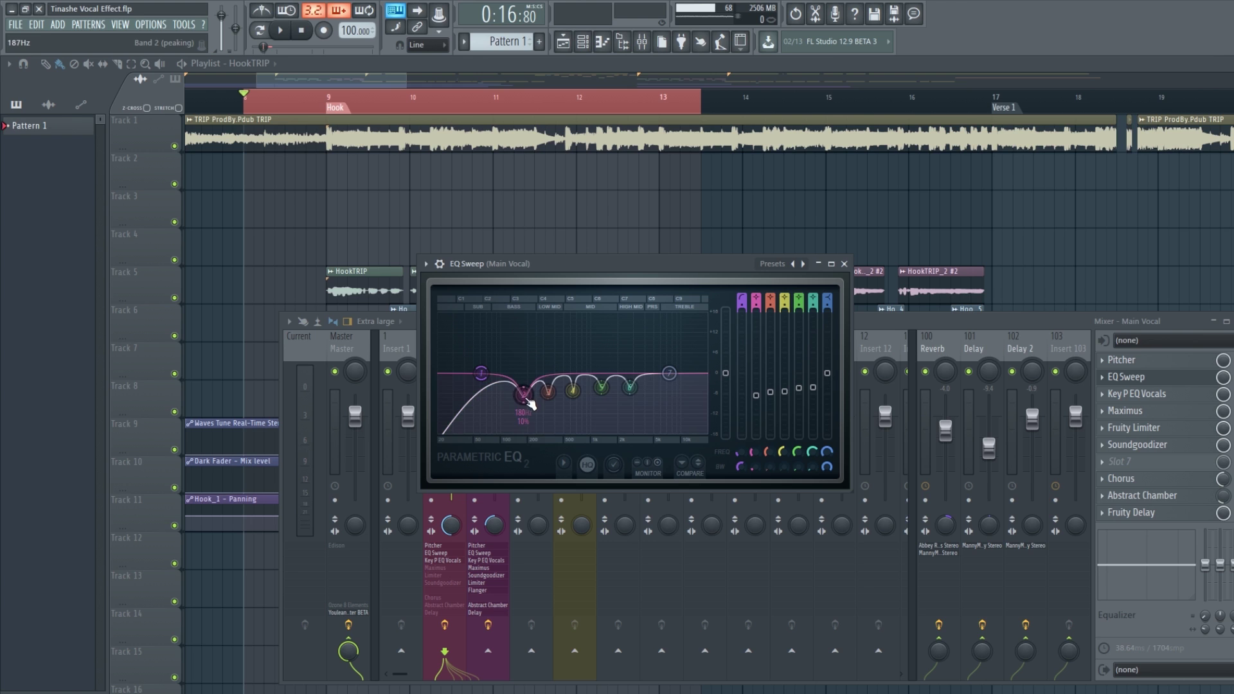
pyautogui.moveTo(756, 415); pyautogui.dragTo(756, 311)
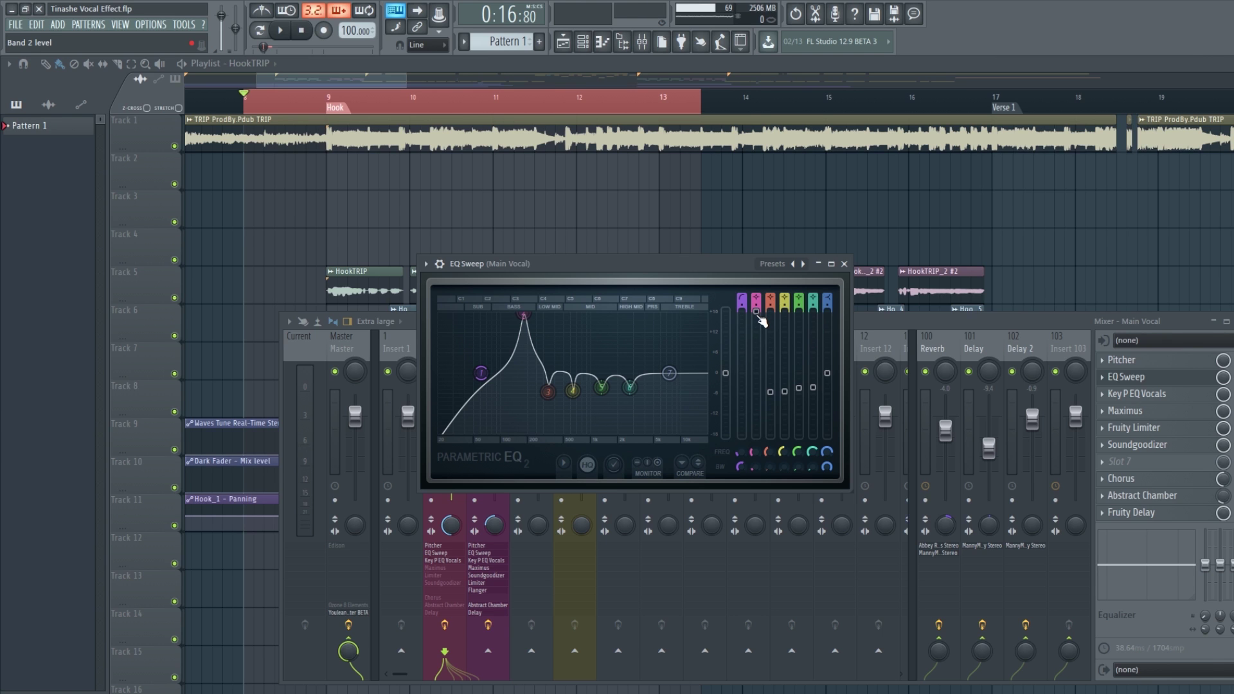
pyautogui.moveTo(757, 311); pyautogui.dragTo(756, 395)
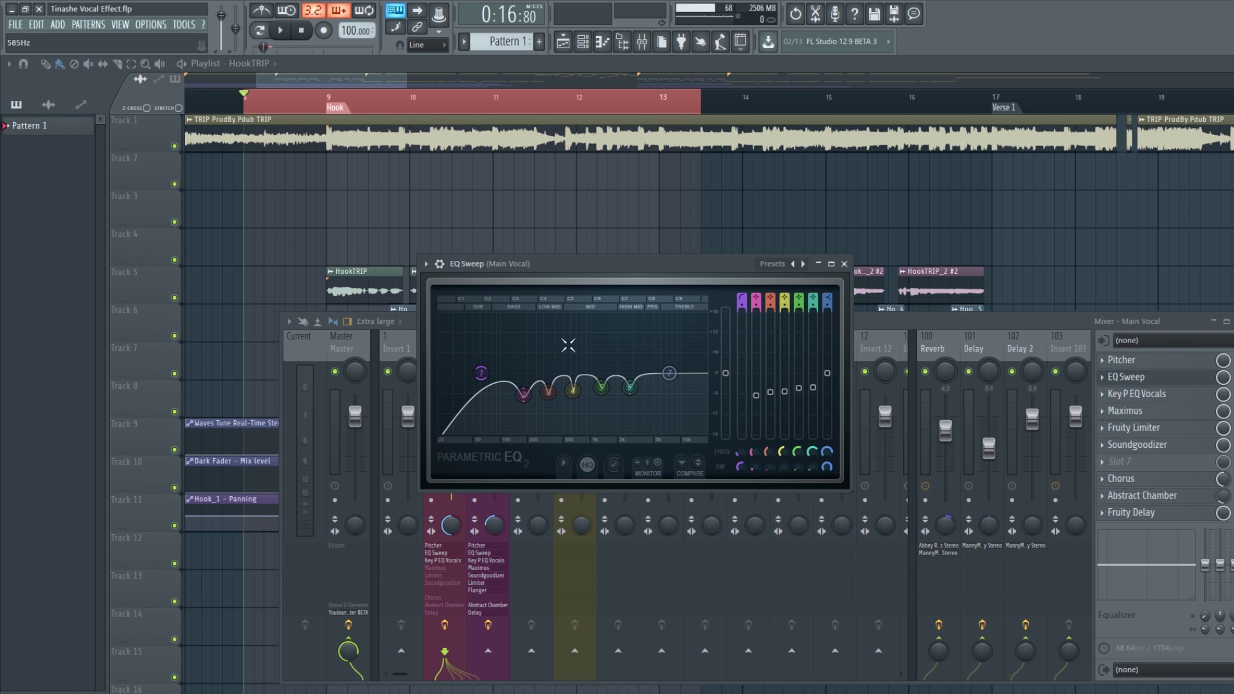
# Open Key P EQ Vocals to examine its curve, and toggle the effect off and on.
pyautogui.click(1135, 394)
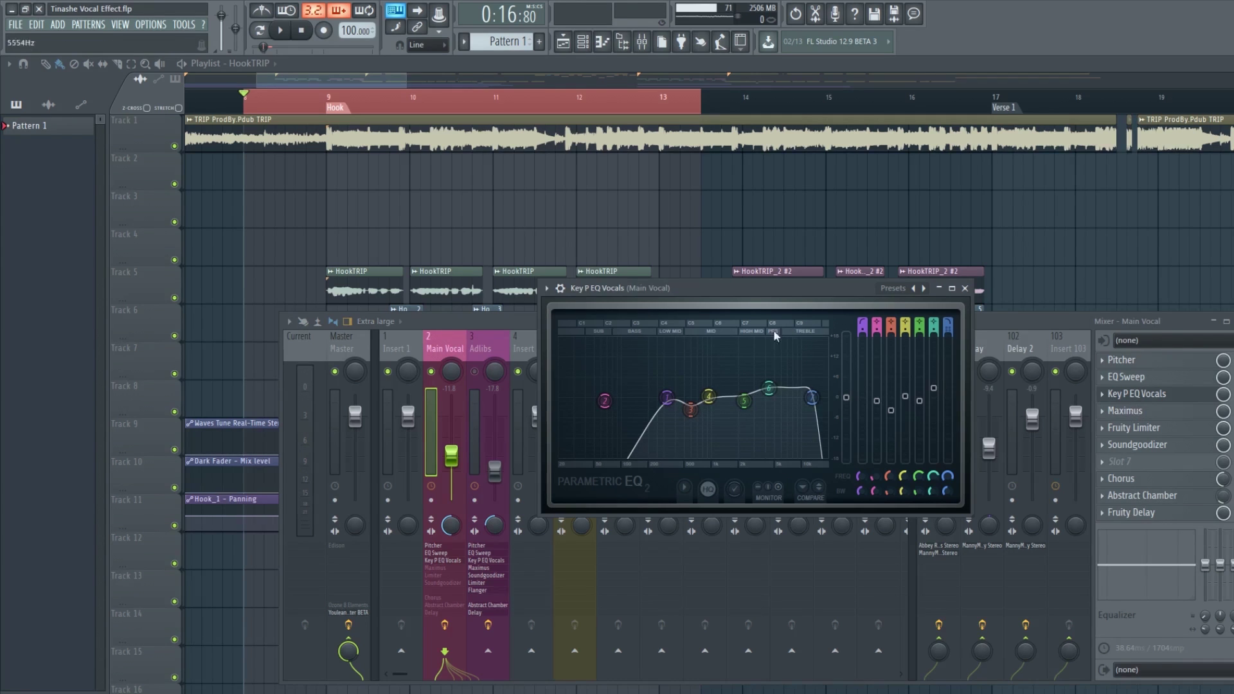
pyautogui.moveTo(743, 290); pyautogui.dragTo(738, 314)
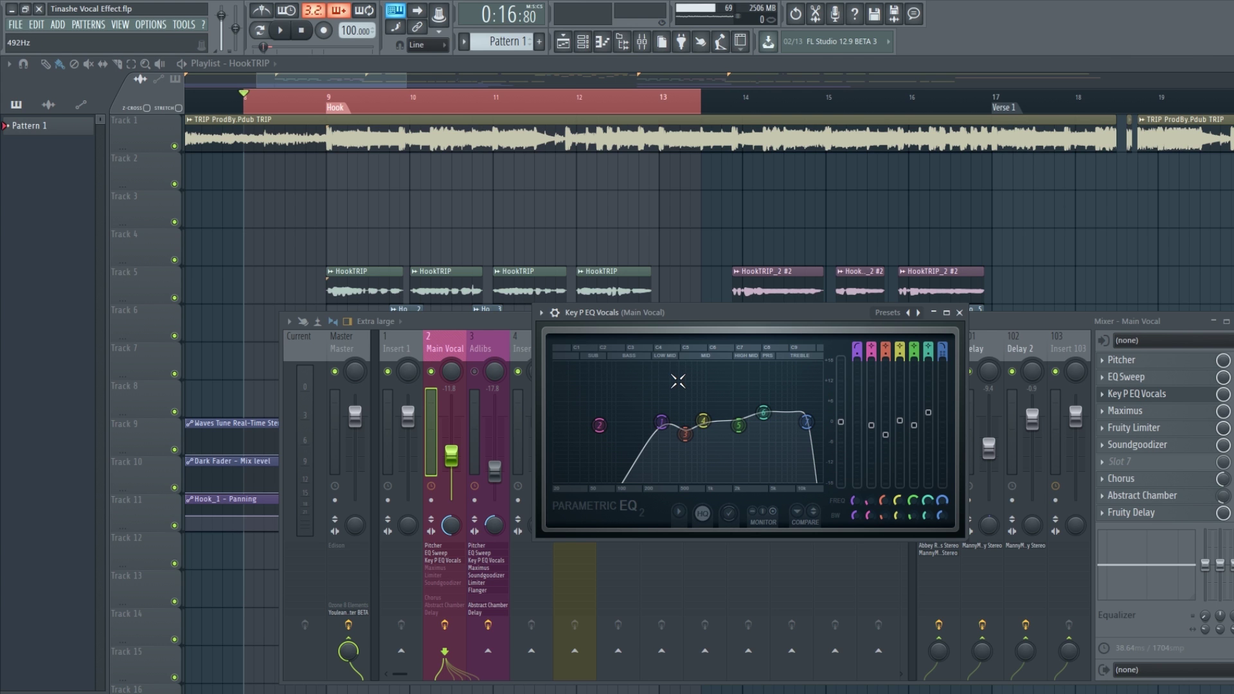
pyautogui.click(1233, 394)
pyautogui.click(1233, 394)
# Play the hook and raise the Main Vocal fader to 0.0 dB.
pyautogui.press('space')
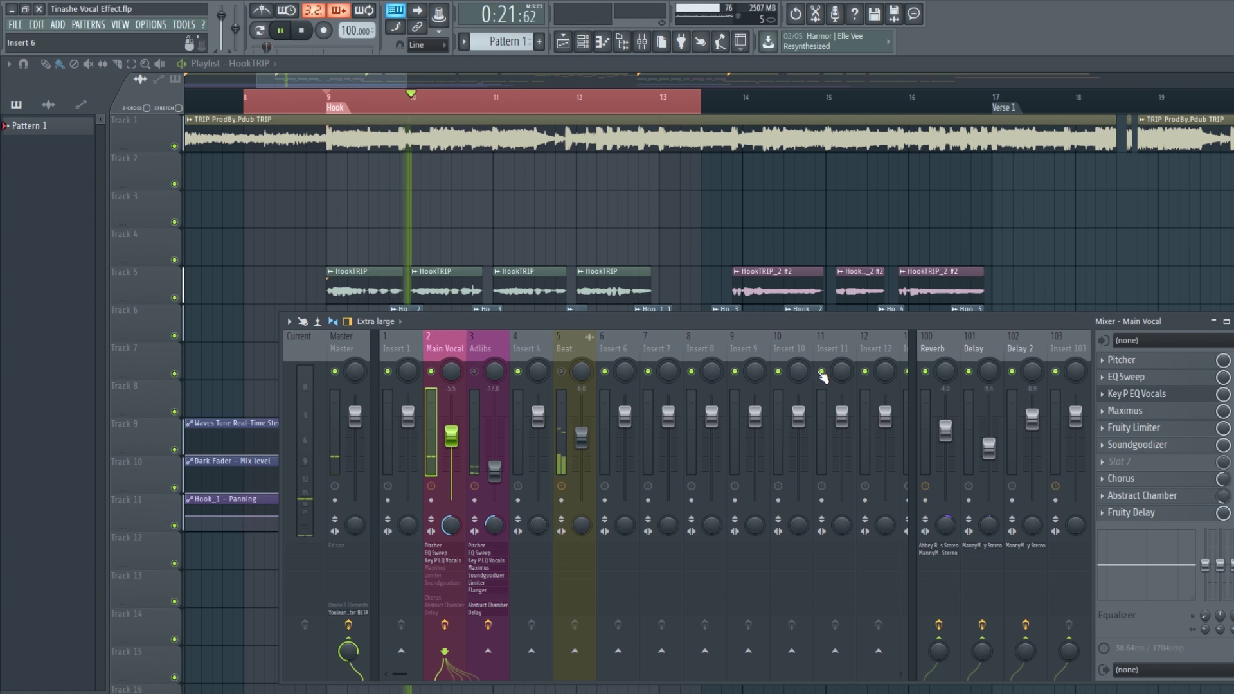
pyautogui.moveTo(451, 436); pyautogui.dragTo(451, 415)
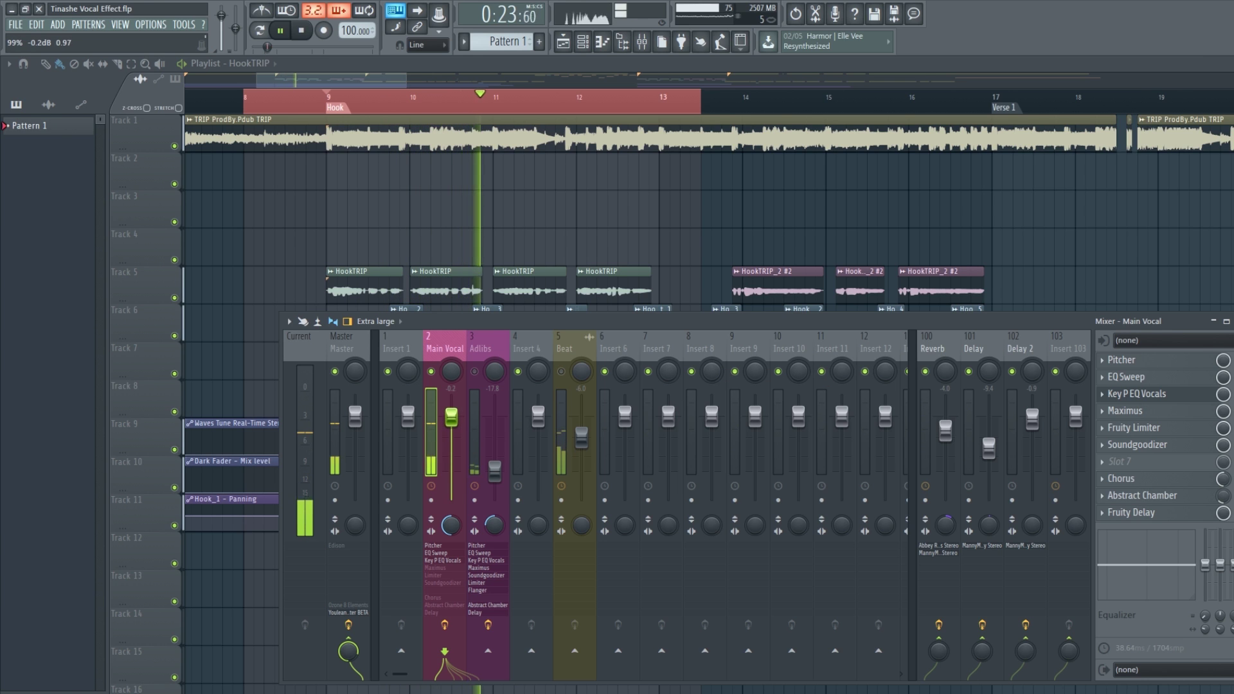
pyautogui.press('space')
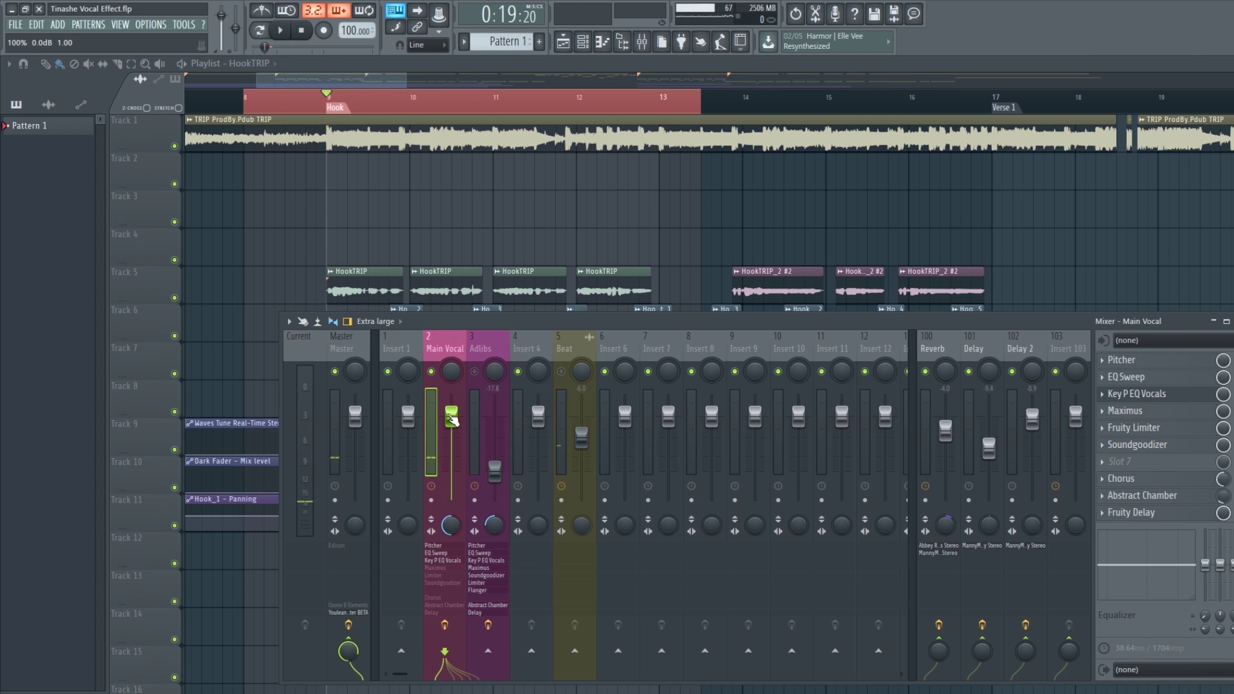
pyautogui.press('space')
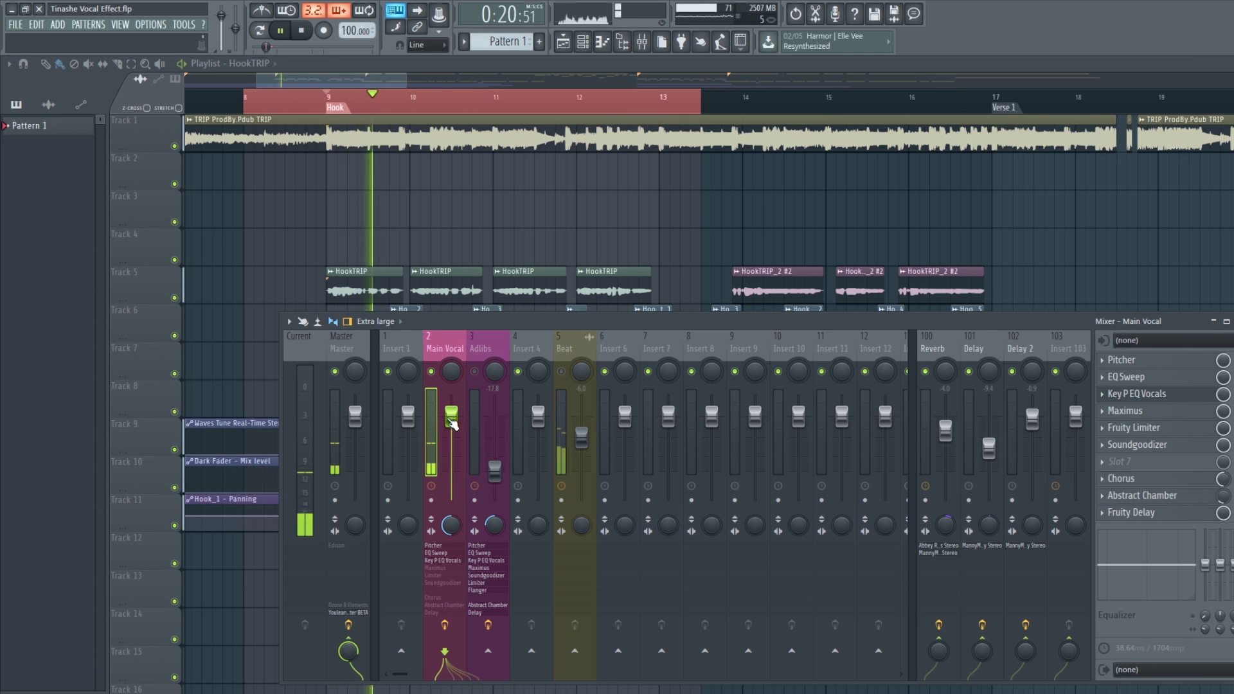
# Examine the Key P EQ Vocals curve during playback, and stop the song.
pyautogui.click(1176, 394)
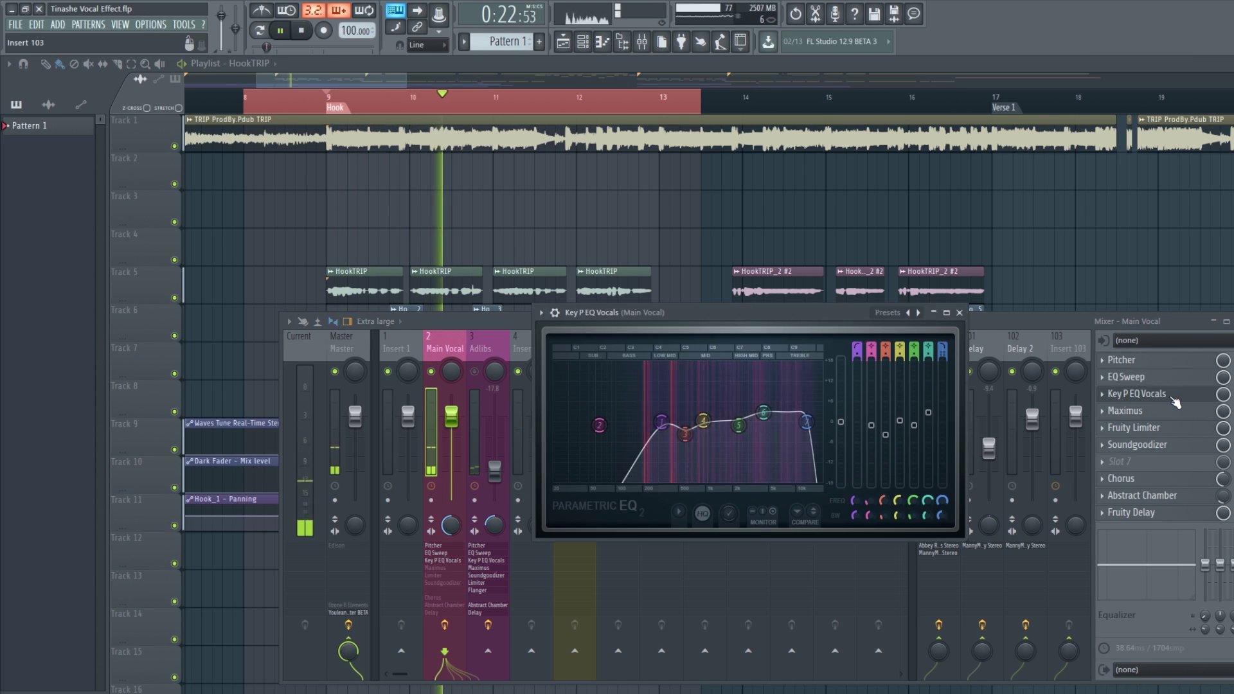
pyautogui.click(1168, 395)
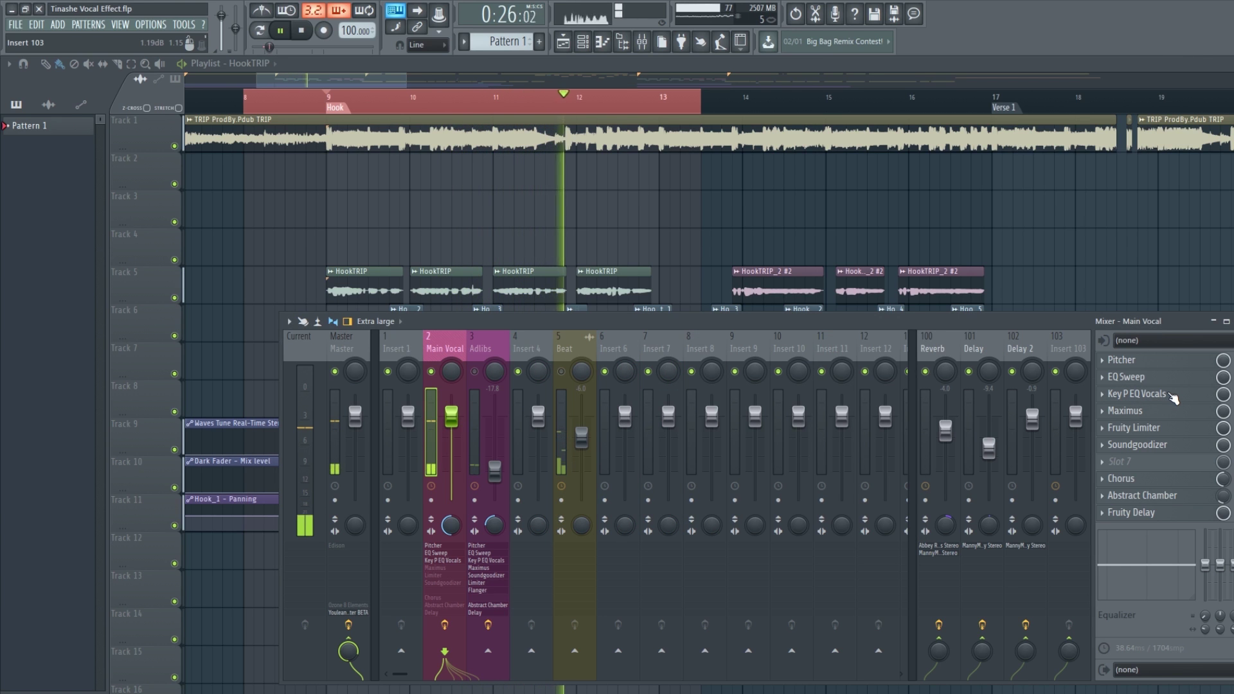
pyautogui.press('space')
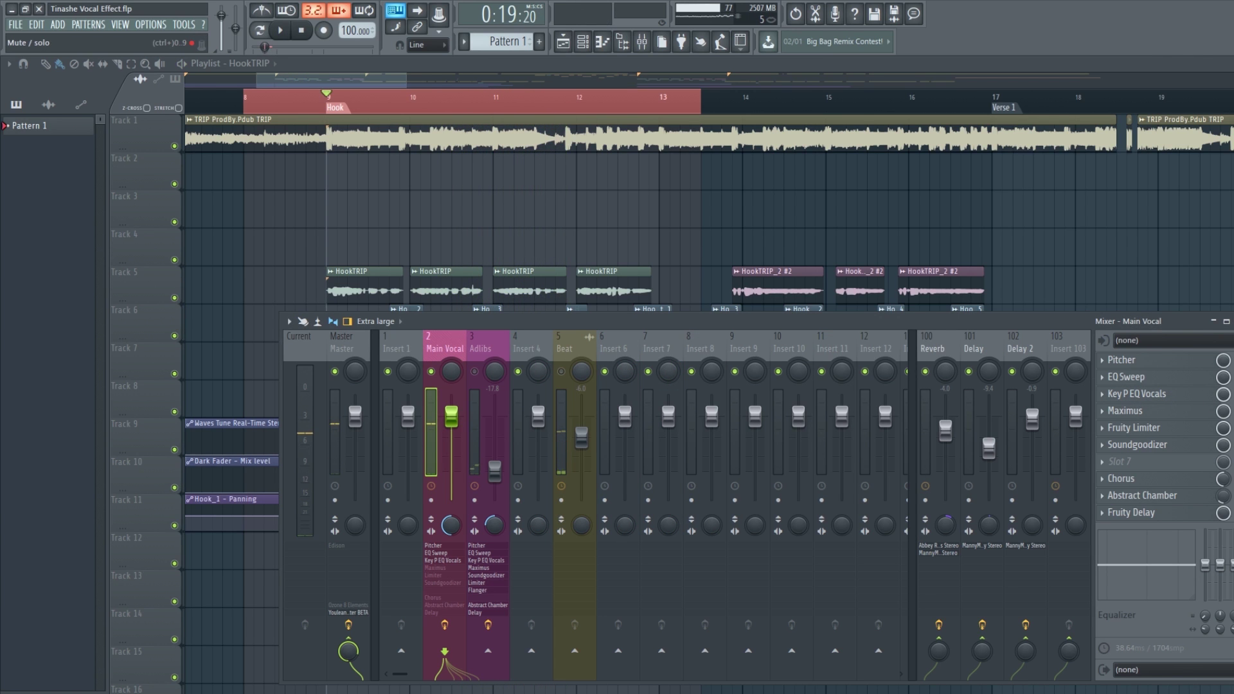
# Play the hook with EQ Sweep and Key P EQ Vocals bypassed for comparison, and enable both again.
pyautogui.click(1223, 394)
pyautogui.click(1224, 377)
pyautogui.press('space')
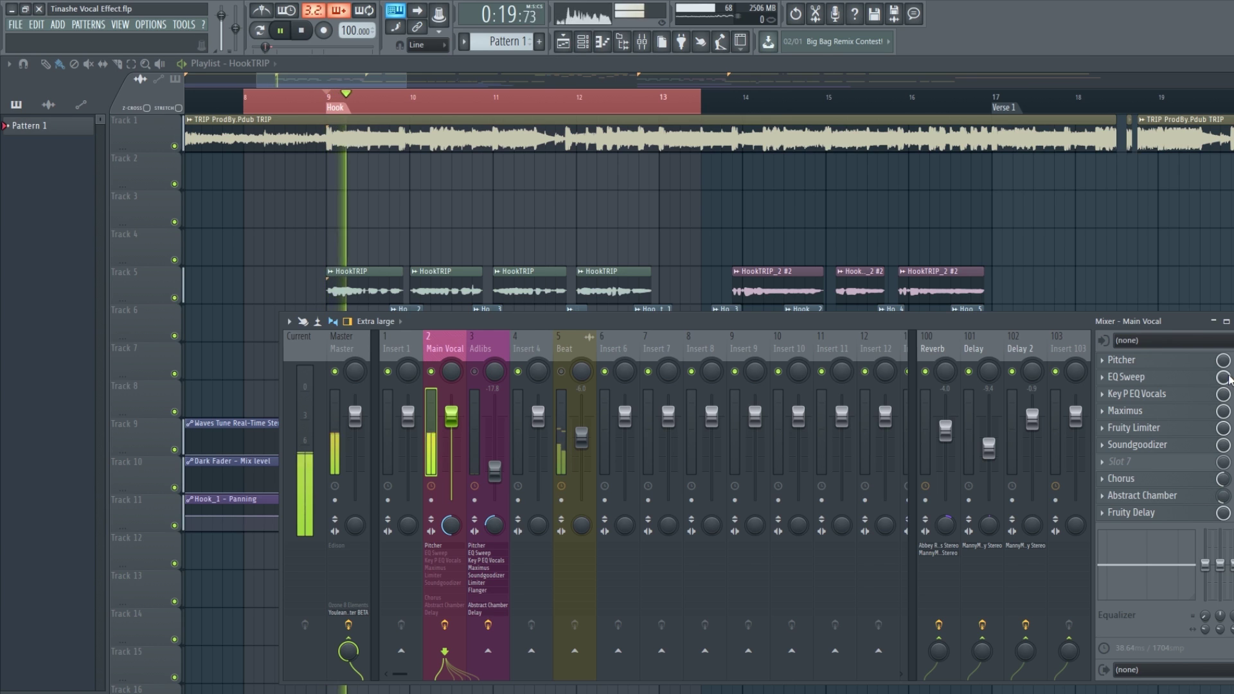
pyautogui.press('space')
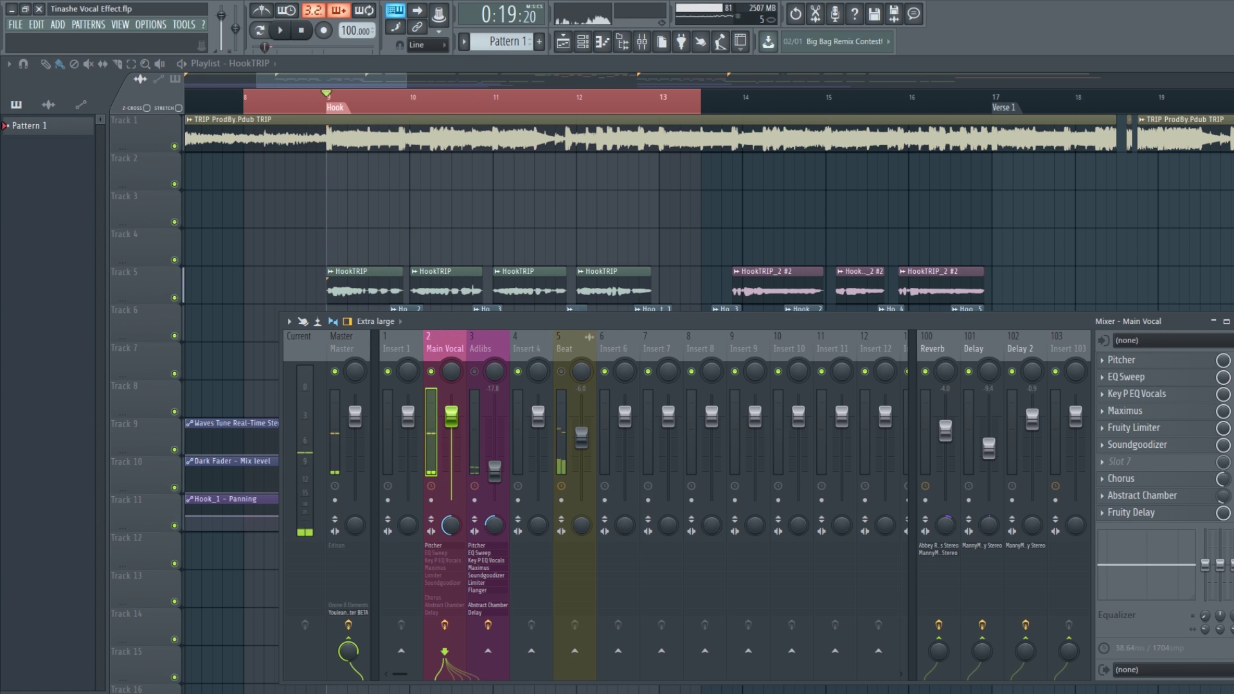
pyautogui.click(1223, 377)
pyautogui.click(1223, 394)
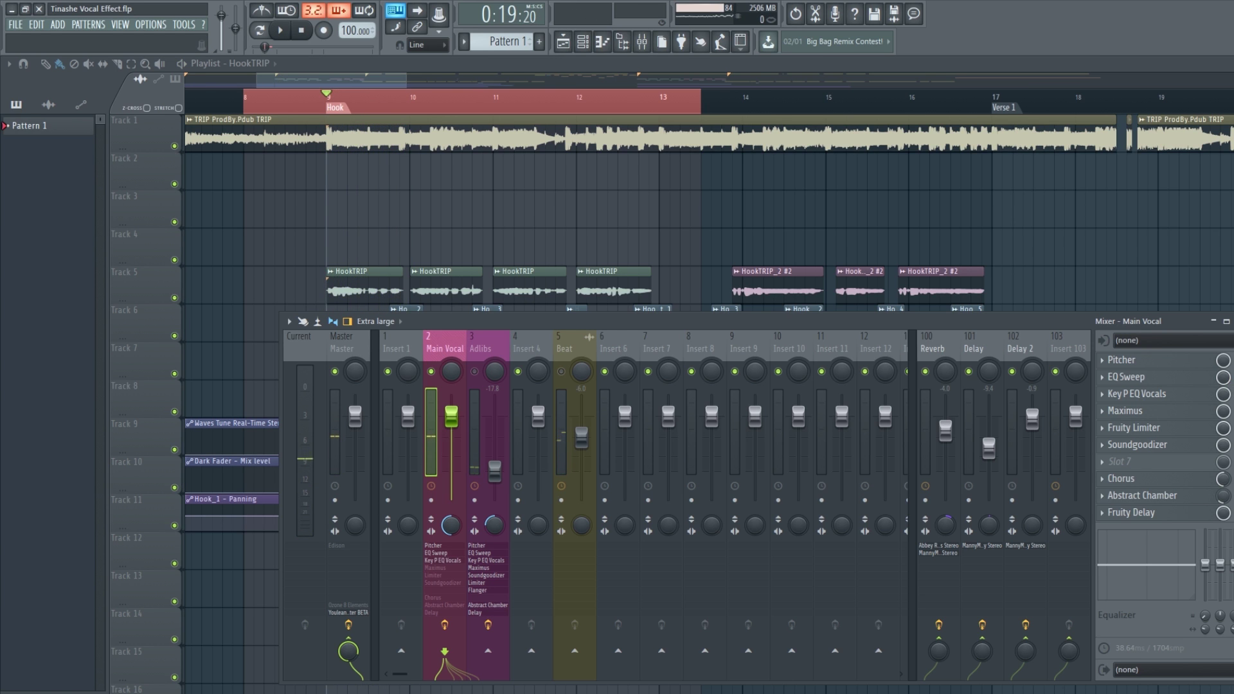
# Open Maximus on the Main Vocal and enable it, and try a lower Main Vocal fader level before undoing it.
pyautogui.click(1181, 414)
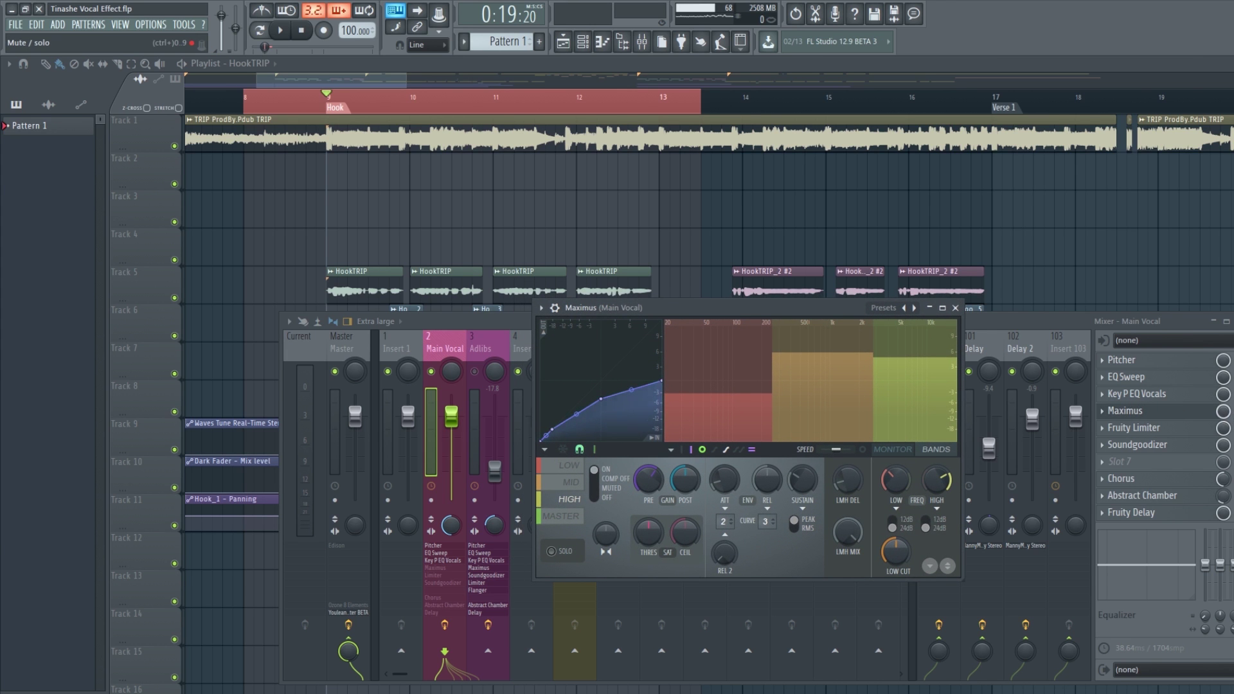
pyautogui.click(1202, 414)
pyautogui.click(1202, 414)
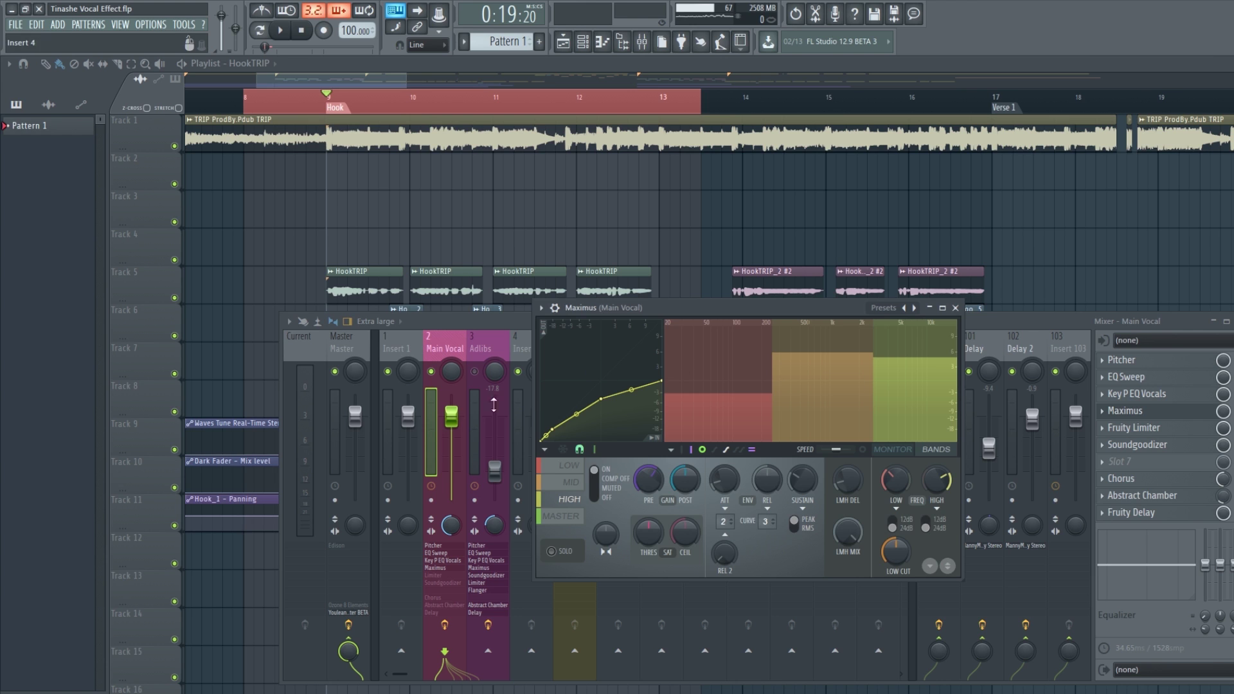
pyautogui.moveTo(452, 416); pyautogui.dragTo(451, 432)
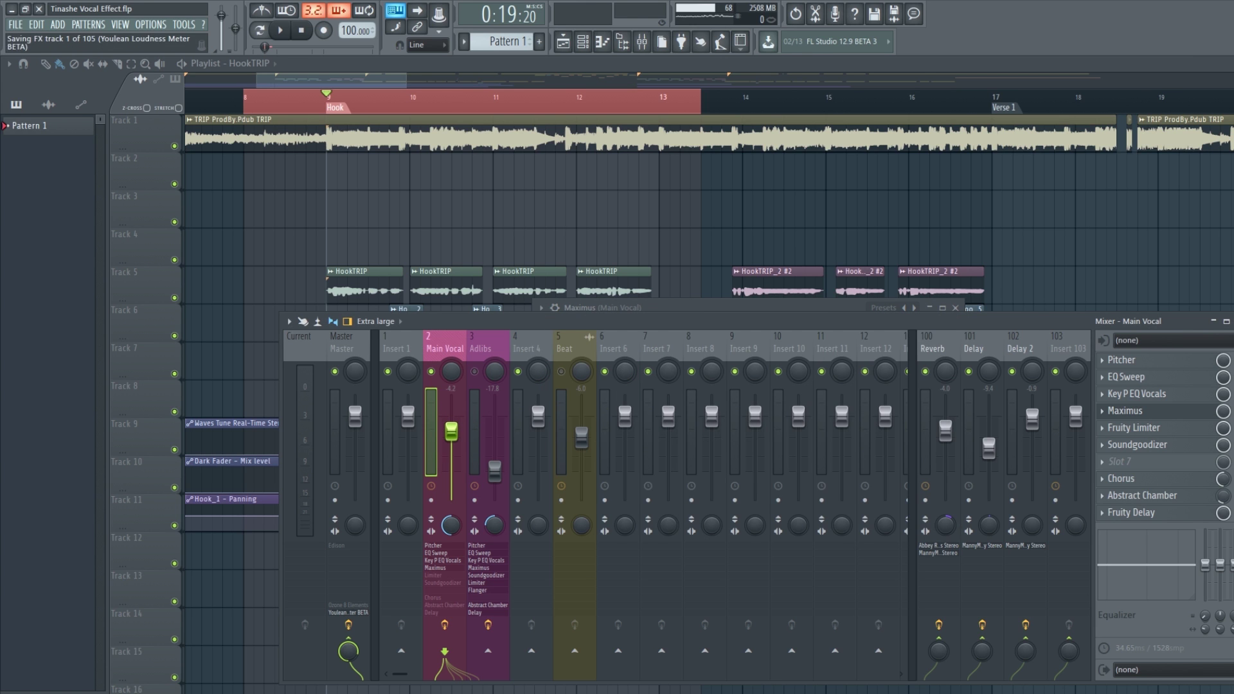
pyautogui.hotkey('ctrl', 'z')
# Open Key P EQ Vocals and Maximus in turn, and examine Maximus's HIGH and LOW band curves.
pyautogui.click(1171, 395)
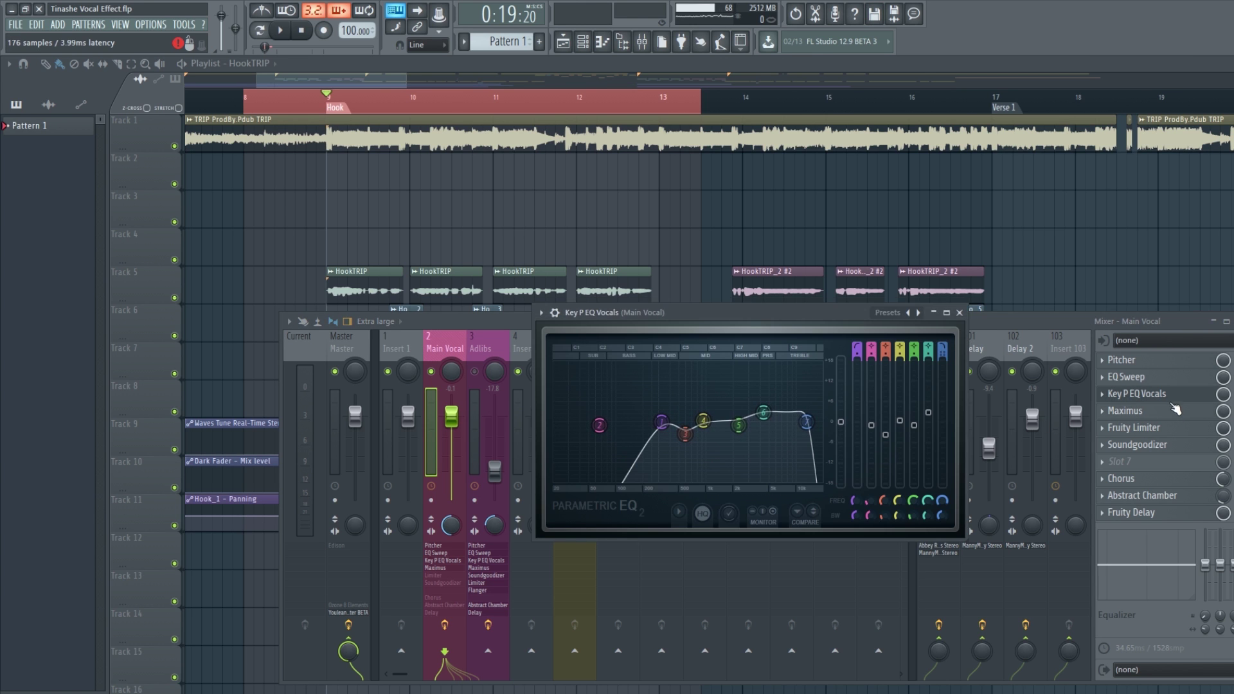
pyautogui.click(1175, 410)
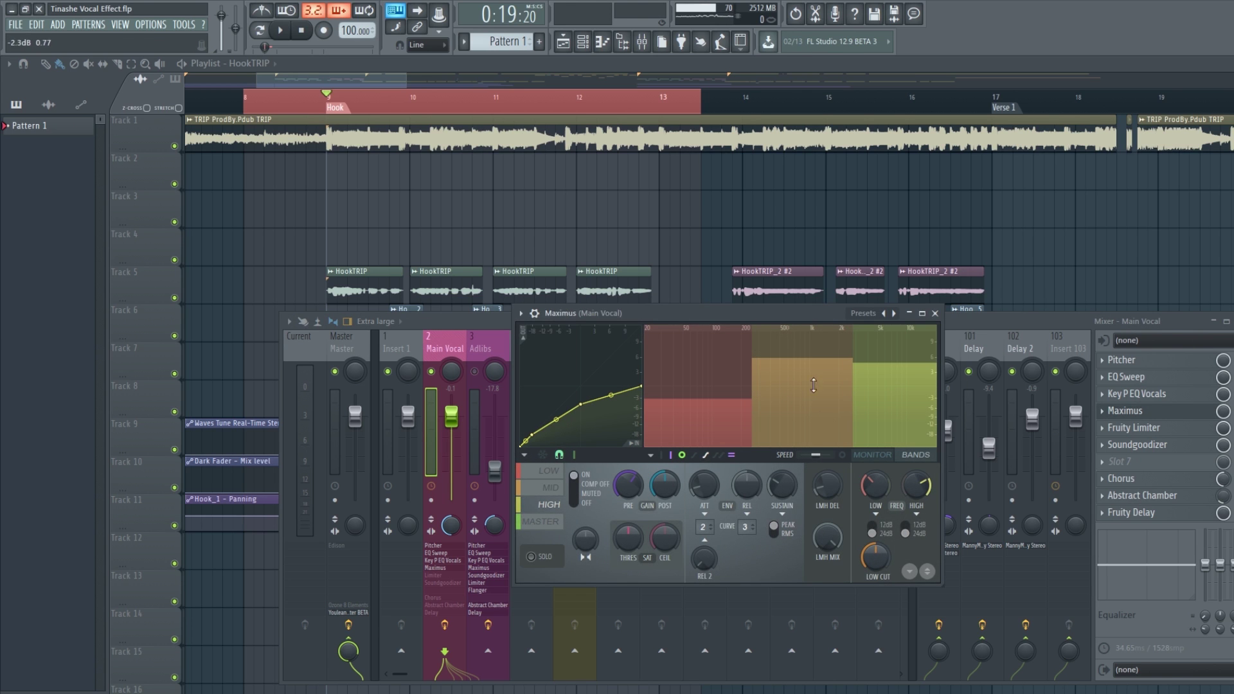
pyautogui.moveTo(779, 315); pyautogui.dragTo(781, 316)
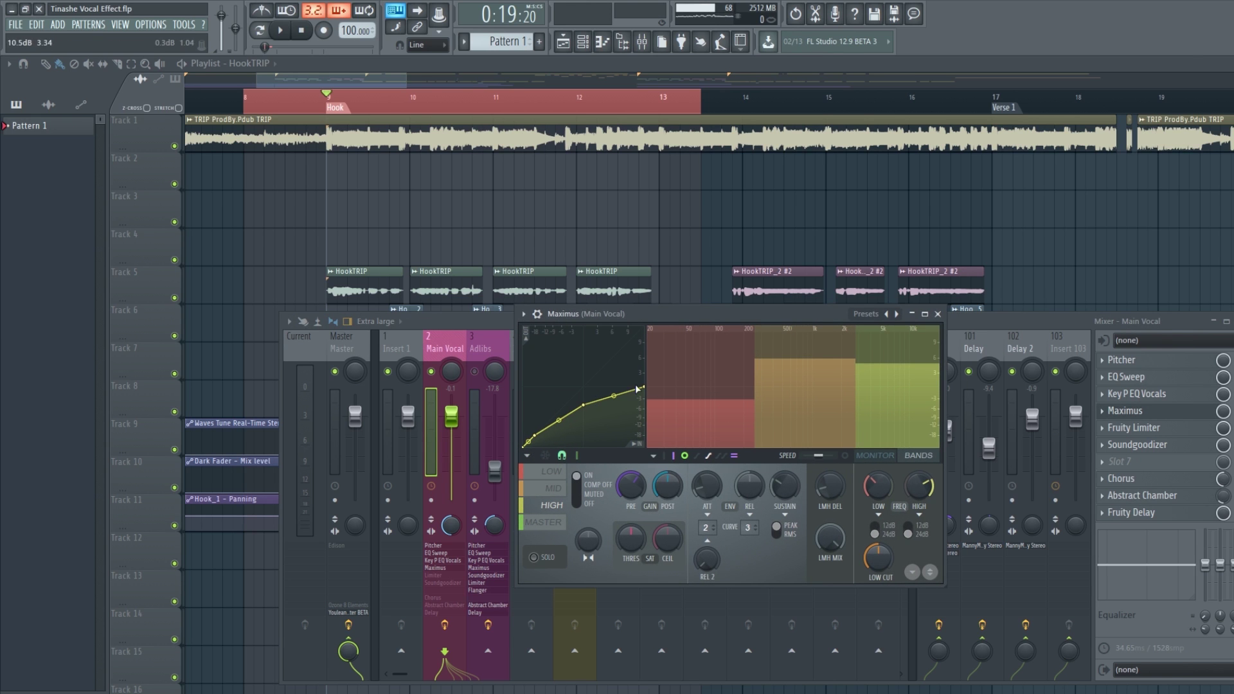
pyautogui.click(551, 473)
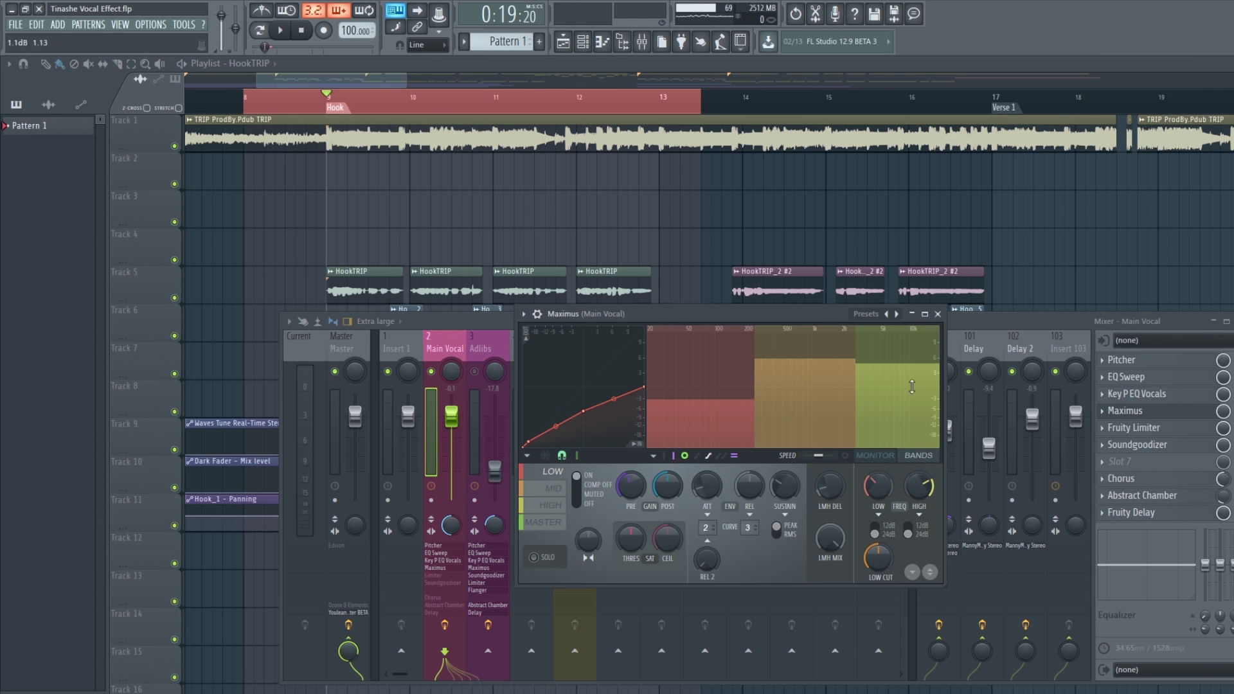
# Close Maximus, play the hook with it enabled, and briefly recheck its settings after stopping.
pyautogui.click(1155, 416)
pyautogui.press('space')
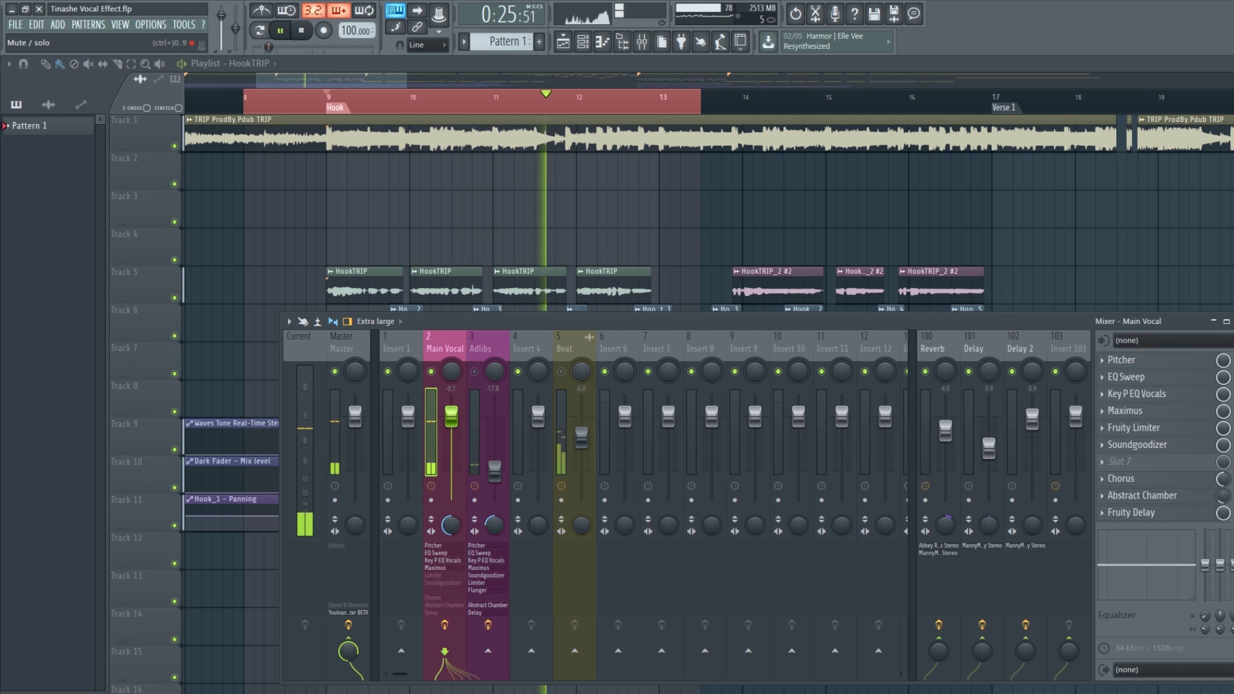
pyautogui.press('space')
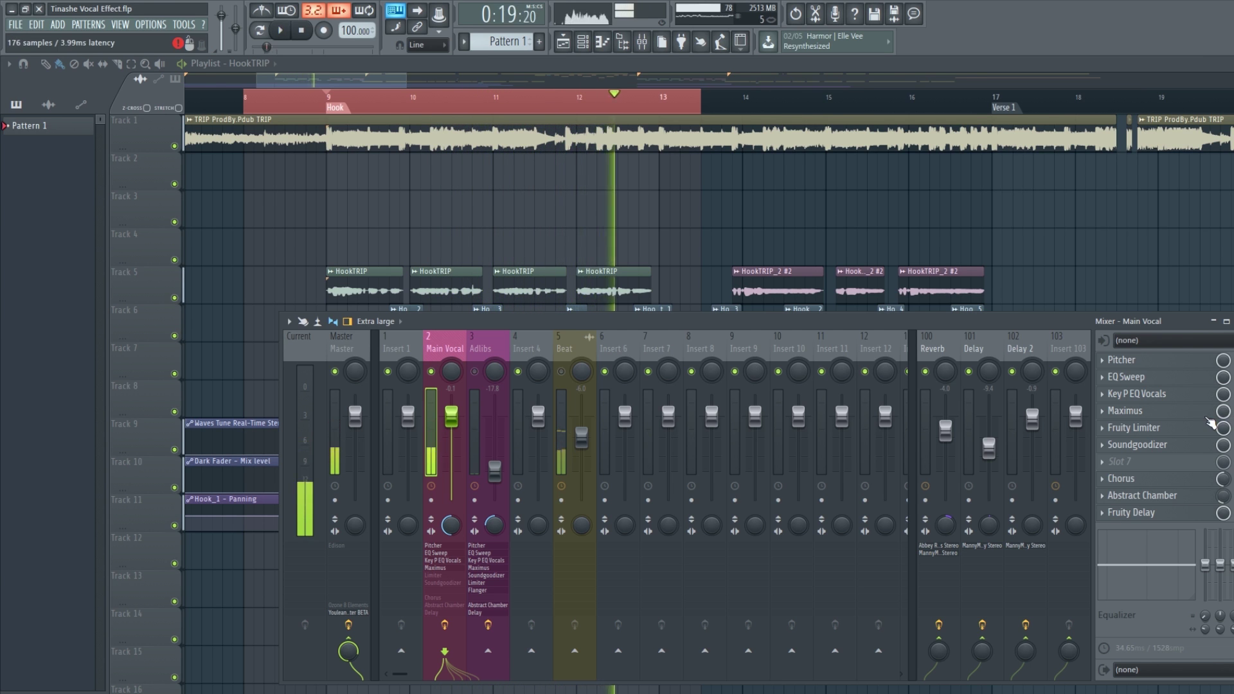
pyautogui.click(1123, 412)
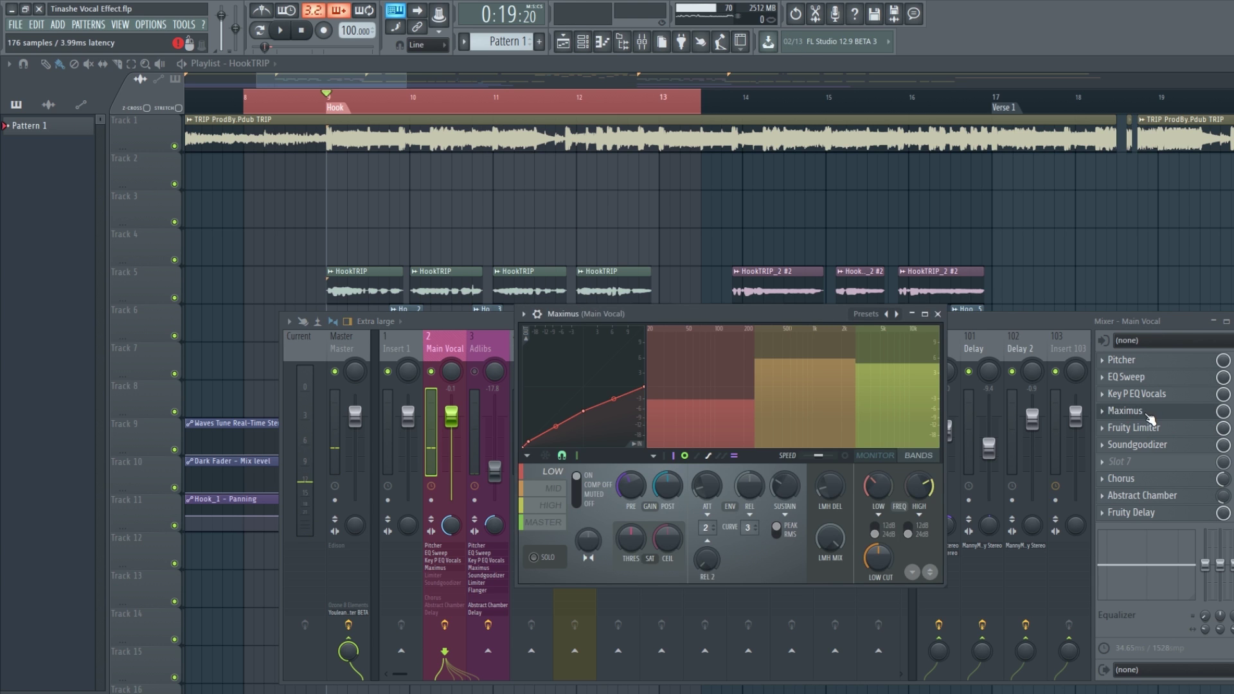
pyautogui.click(1148, 415)
# Enable Fruity Limiter on the Main Vocal, open it, and move its window clear of the Main Vocal fader.
pyautogui.click(1174, 430)
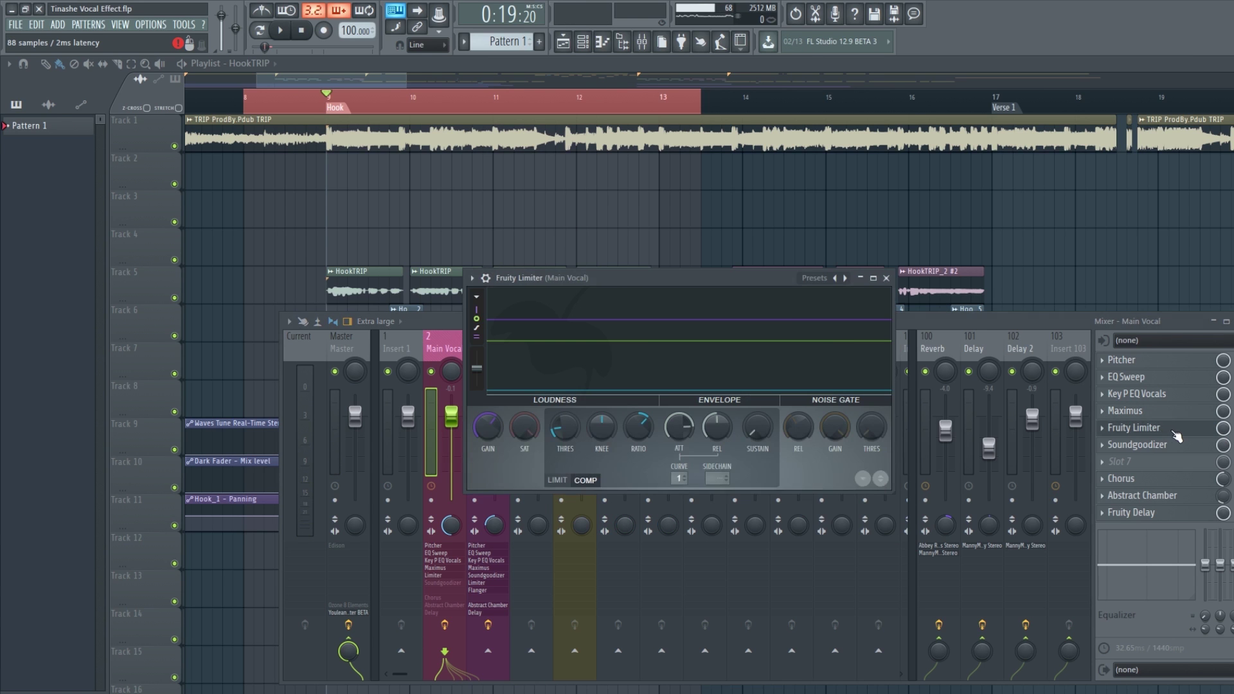
pyautogui.moveTo(746, 282); pyautogui.dragTo(729, 307)
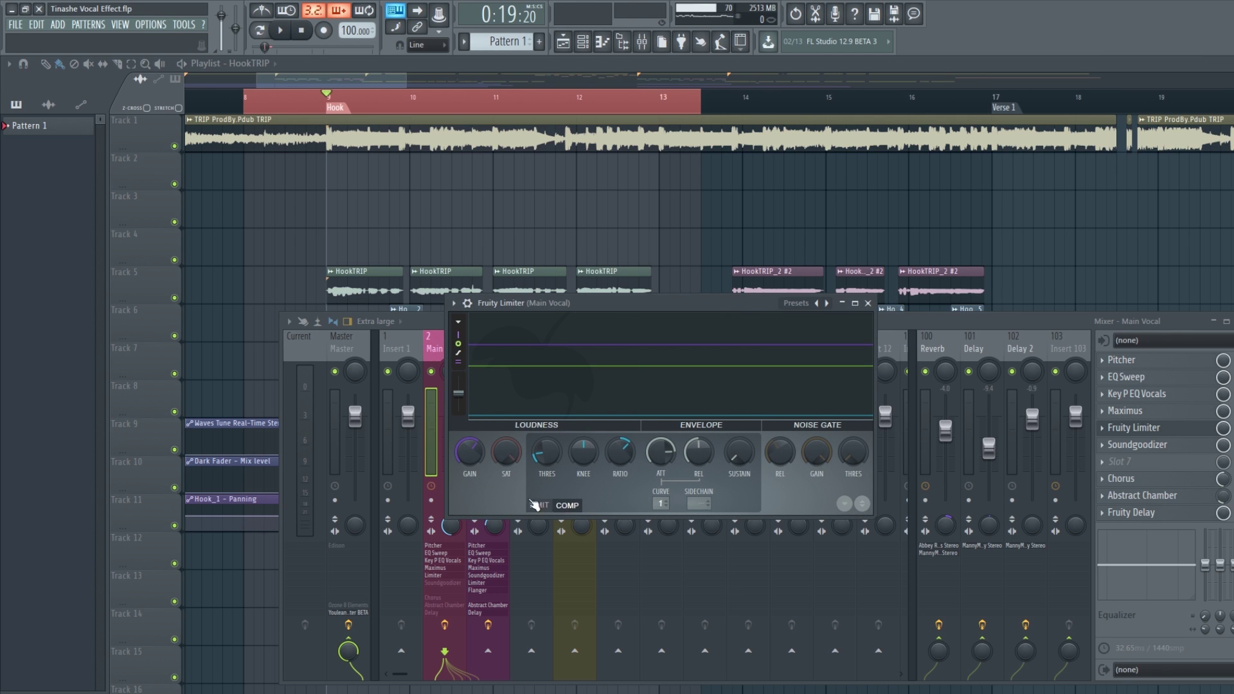
pyautogui.moveTo(516, 499); pyautogui.dragTo(690, 493)
# Lower the Main Vocal fader to -11.8 dB and play the hook.
pyautogui.click(452, 418)
pyautogui.moveTo(451, 416); pyautogui.dragTo(452, 455)
pyautogui.press('space')
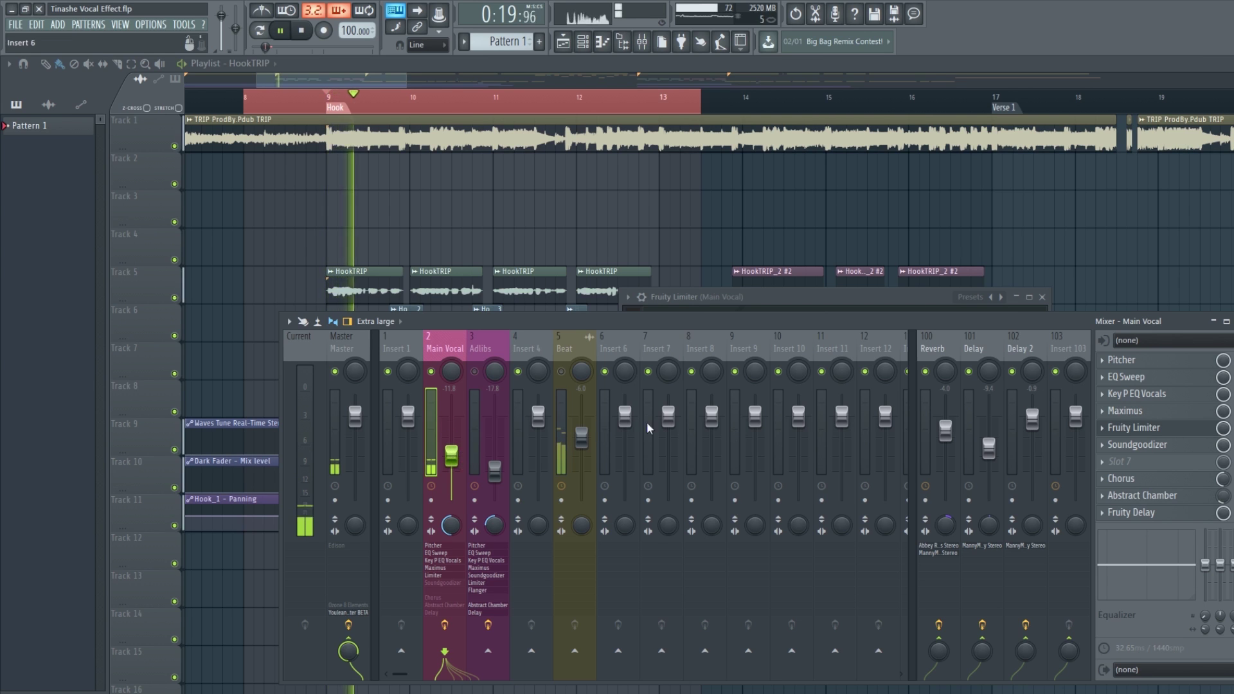
# Examine Fruity Limiter's gain, ratio, attack and release, view its LIMIT mode, return to COMP, and close it.
pyautogui.click(1134, 427)
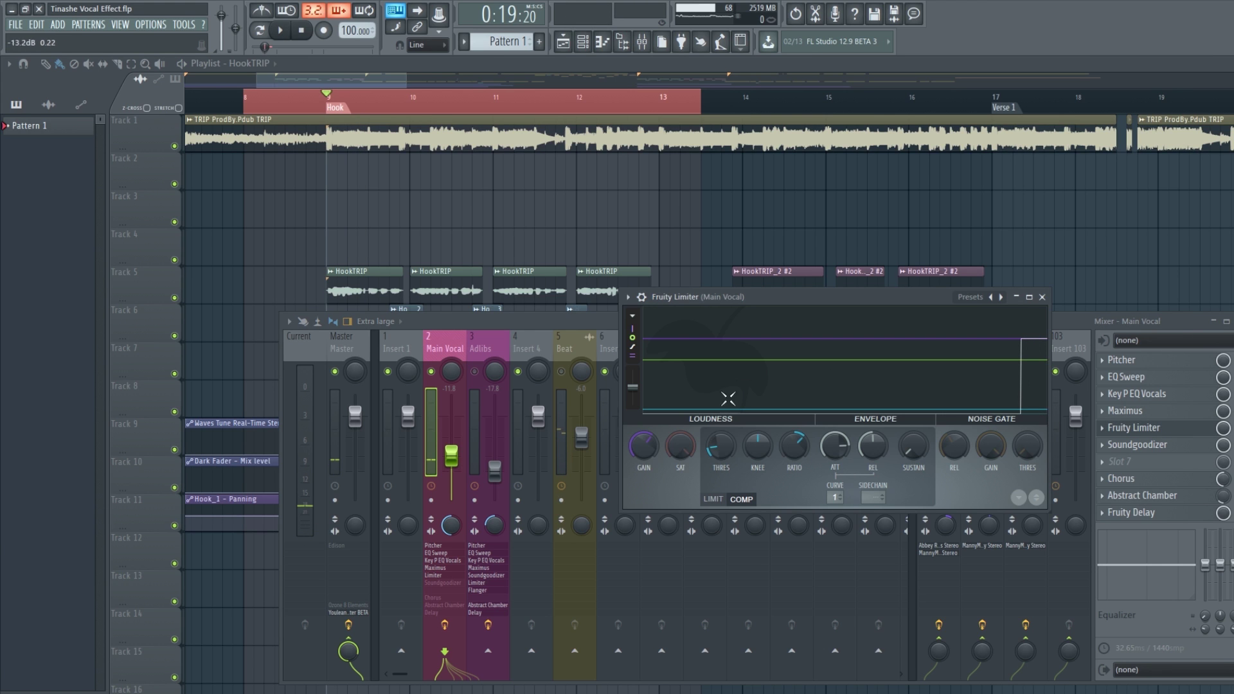
pyautogui.click(643, 445)
pyautogui.moveTo(649, 447); pyautogui.dragTo(649, 524)
pyautogui.click(795, 446)
pyautogui.click(834, 448)
pyautogui.click(871, 445)
pyautogui.click(721, 500)
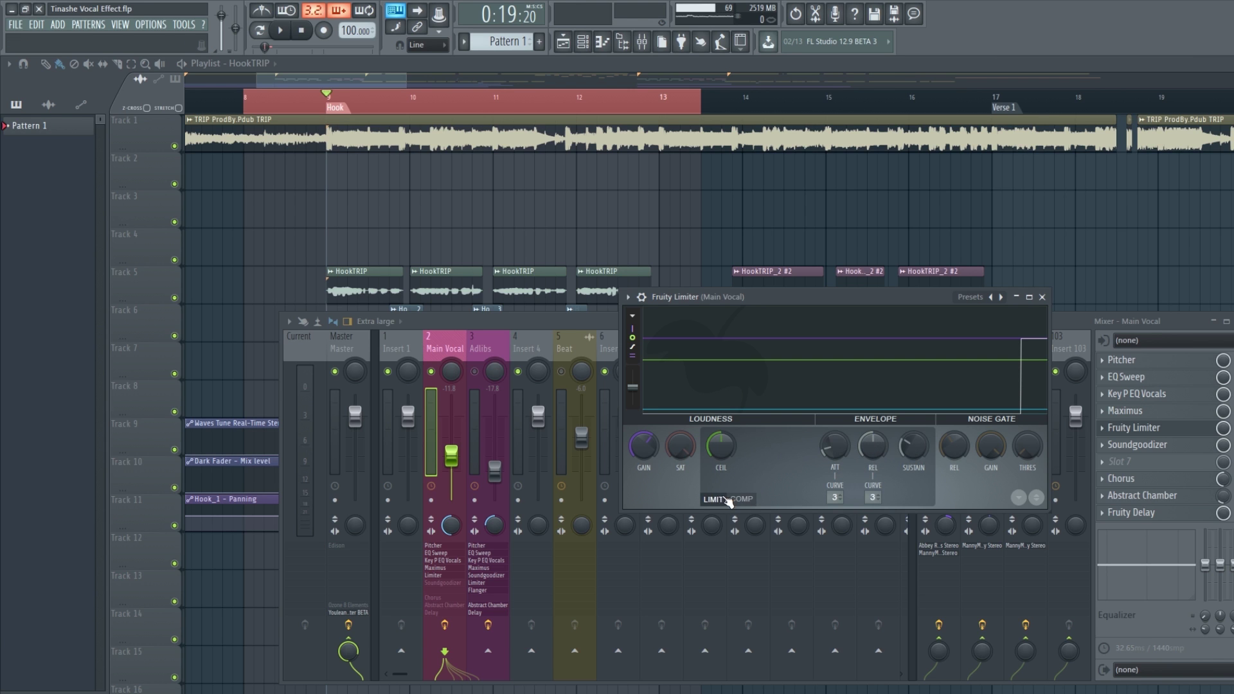
pyautogui.click(743, 500)
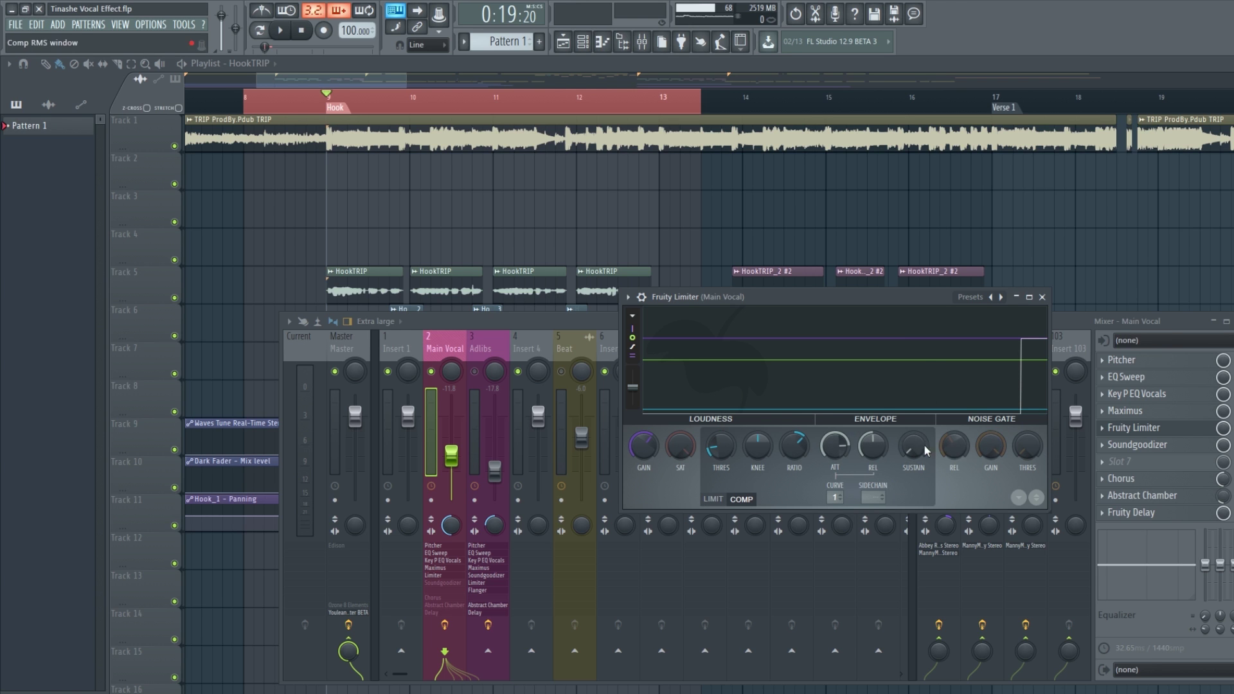
pyautogui.click(1174, 429)
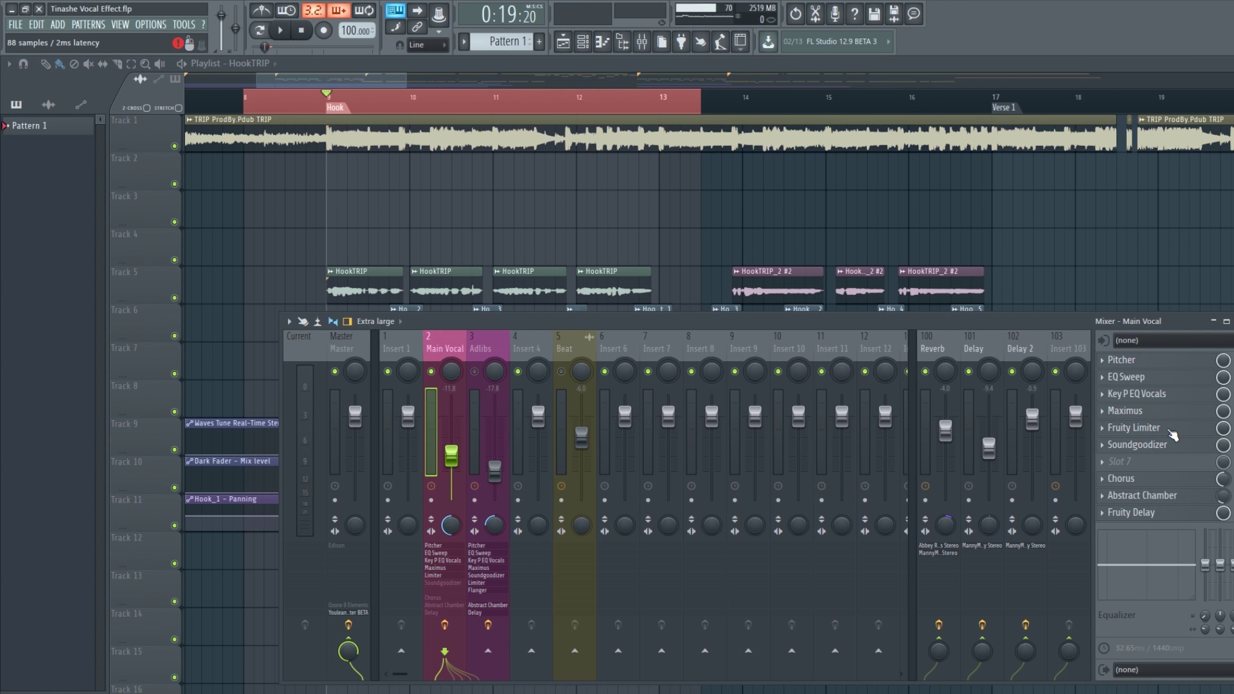
# Play the hook with the Main Vocal fader at -11.8 dB and at -6.0 dB for comparison, and return it to -11.8 dB.
pyautogui.press('space')
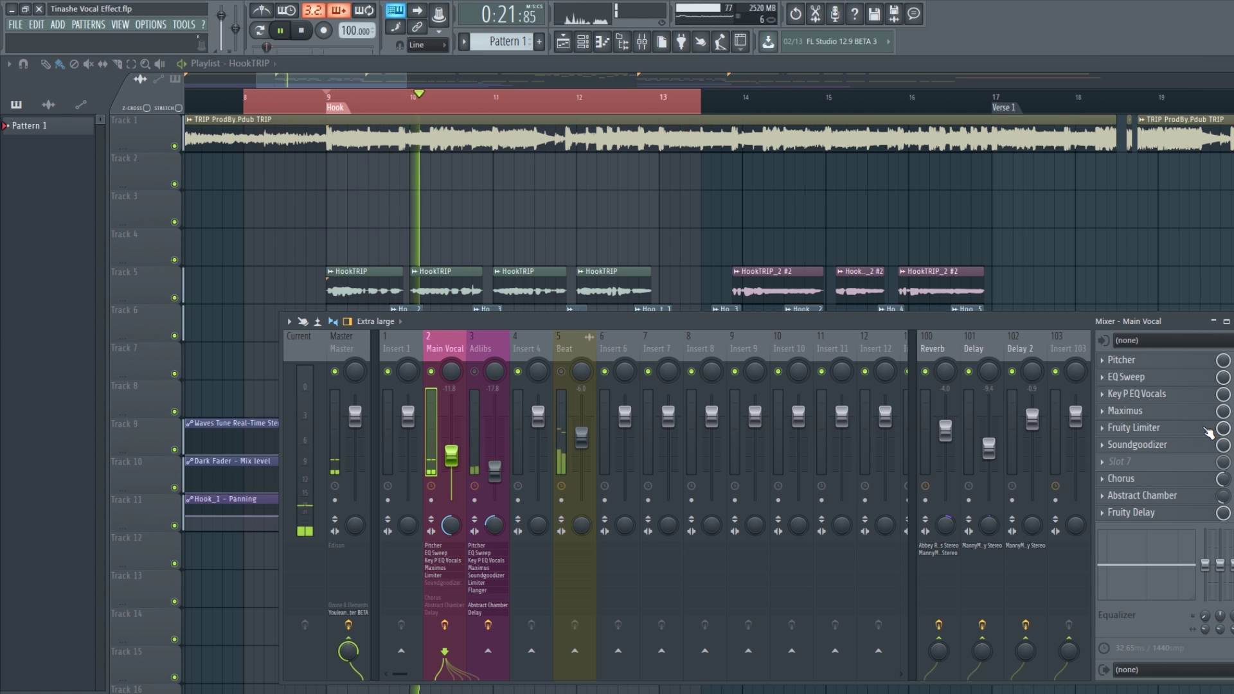
pyautogui.press('space')
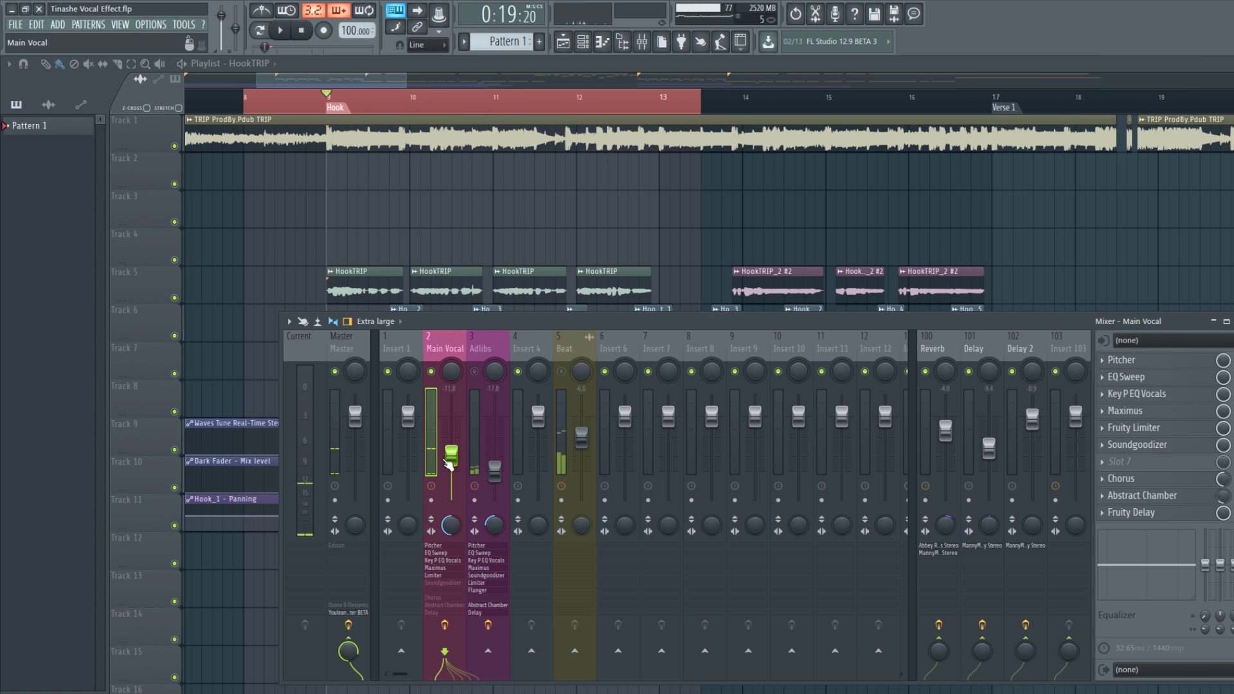
pyautogui.moveTo(452, 456); pyautogui.dragTo(451, 437)
pyautogui.press('space')
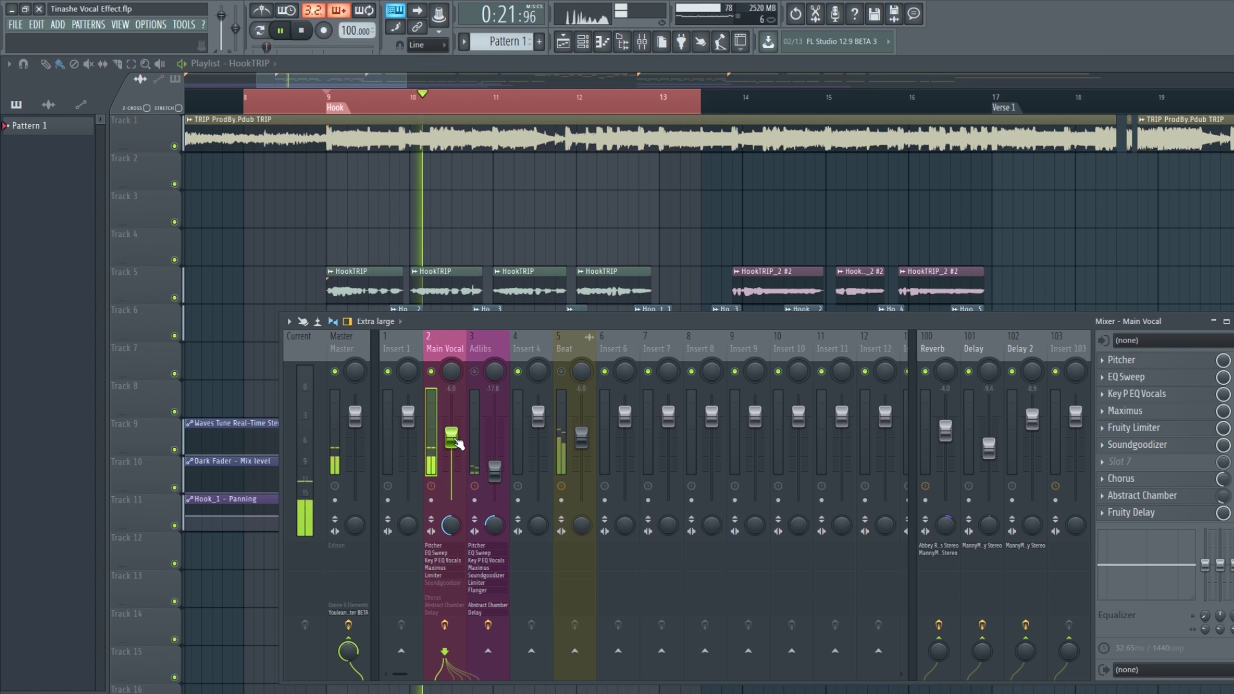
pyautogui.press('space')
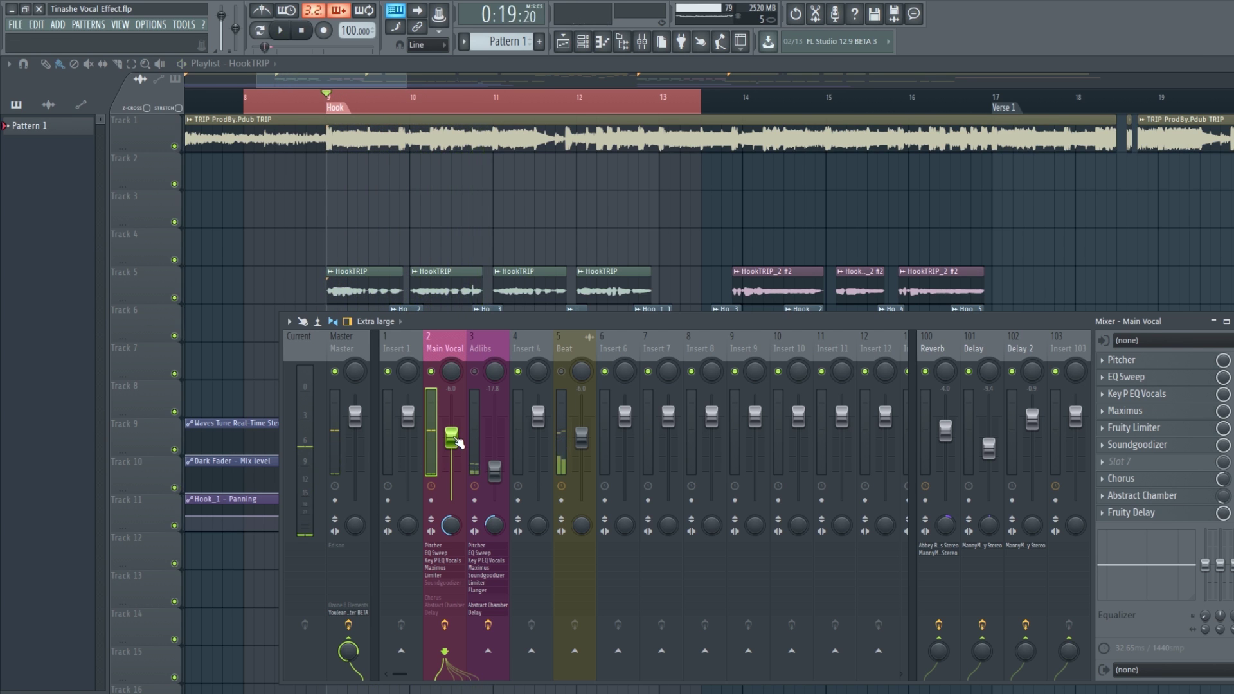
pyautogui.moveTo(455, 440); pyautogui.dragTo(455, 458)
# Open Soundgoodizer on the Main Vocal, enable it, and examine its amount and mode A setting.
pyautogui.click(1137, 445)
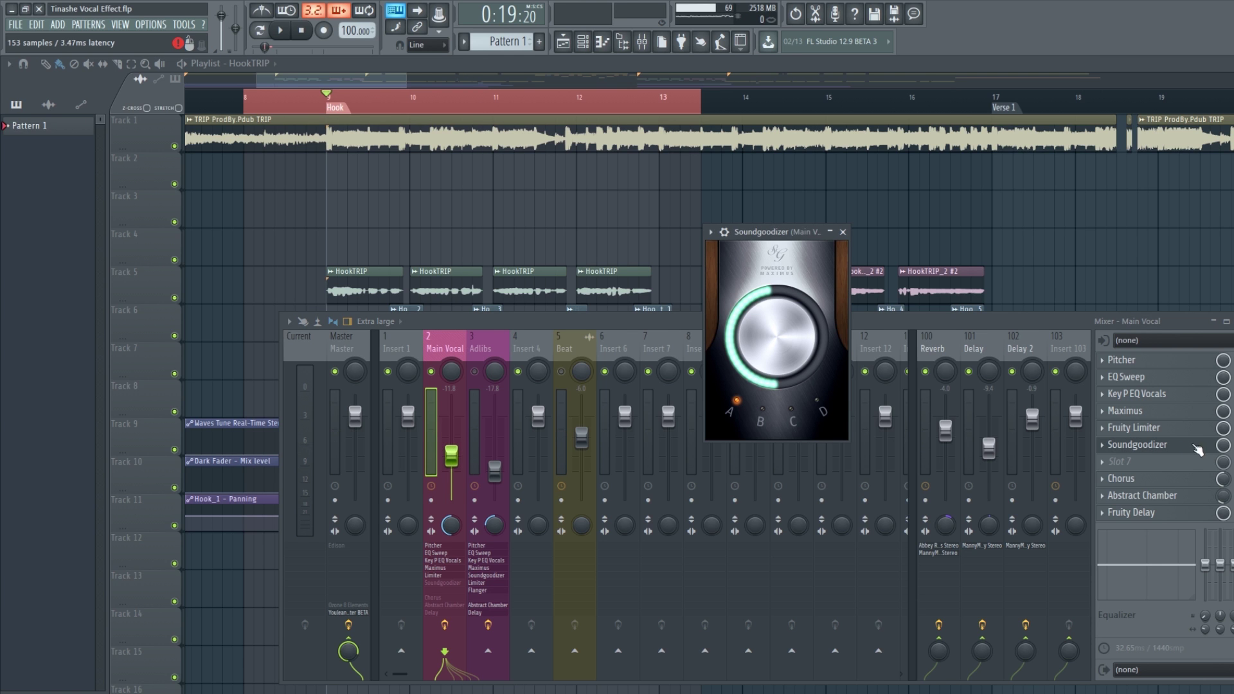
pyautogui.moveTo(774, 237); pyautogui.dragTo(699, 307)
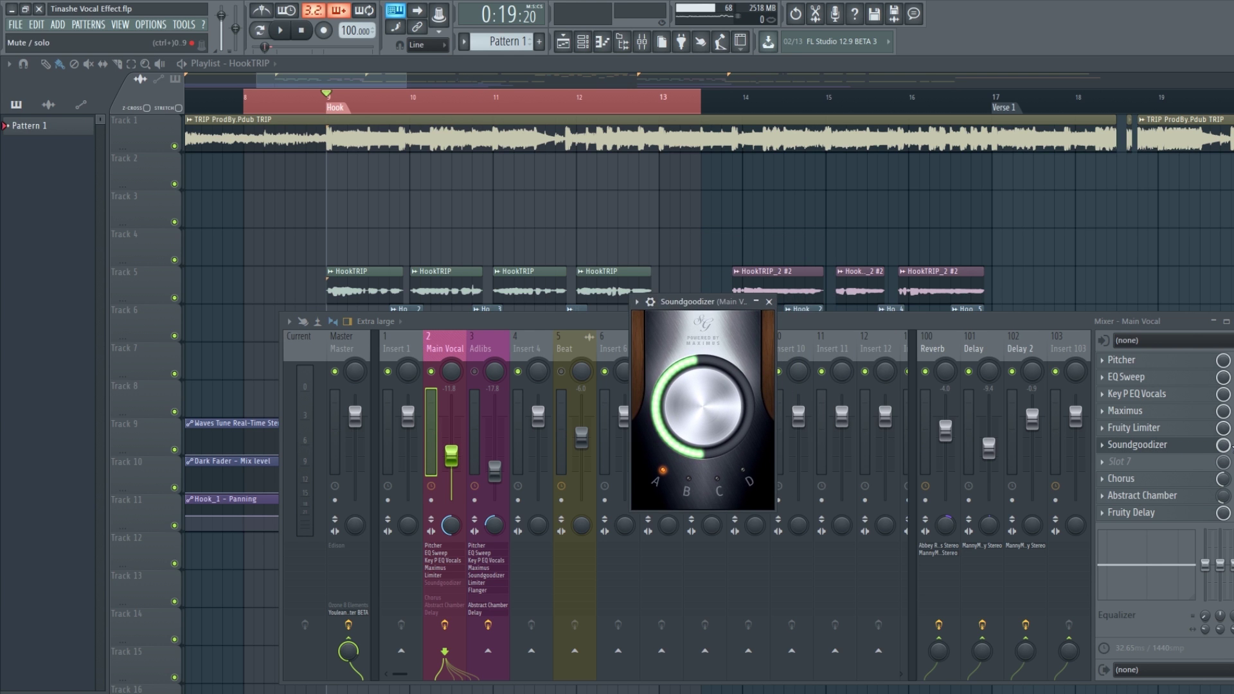
pyautogui.click(1183, 447)
pyautogui.click(1185, 449)
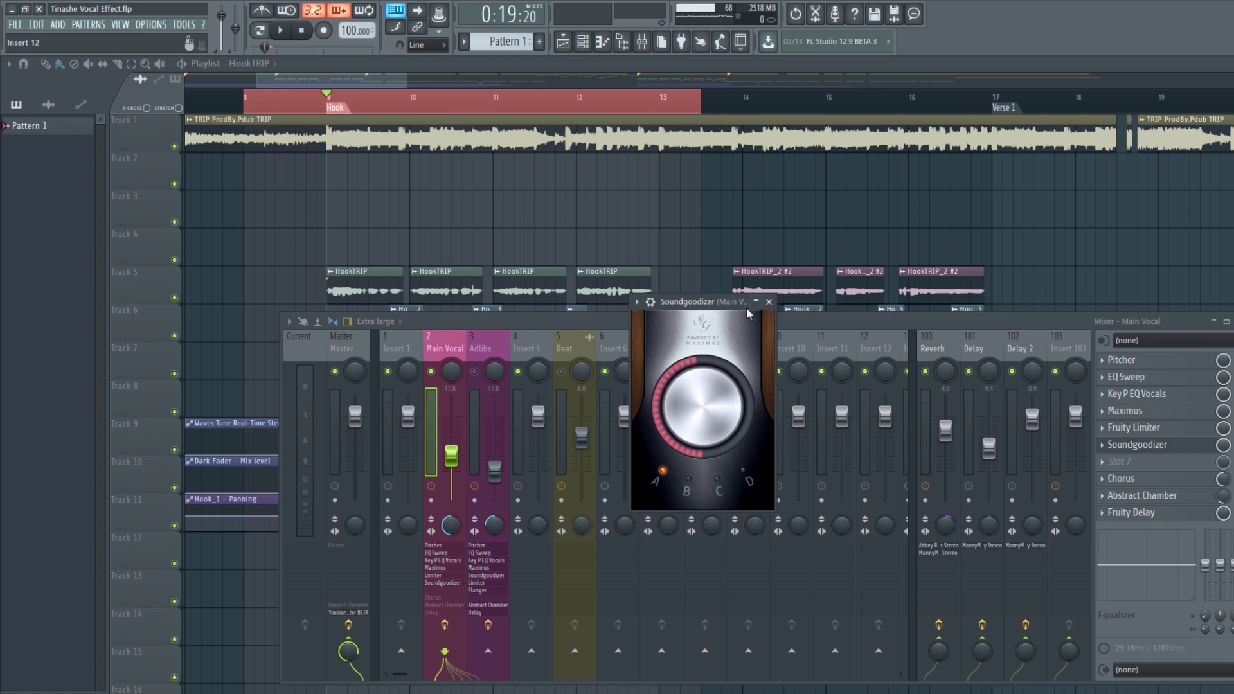
pyautogui.moveTo(721, 310); pyautogui.dragTo(732, 341)
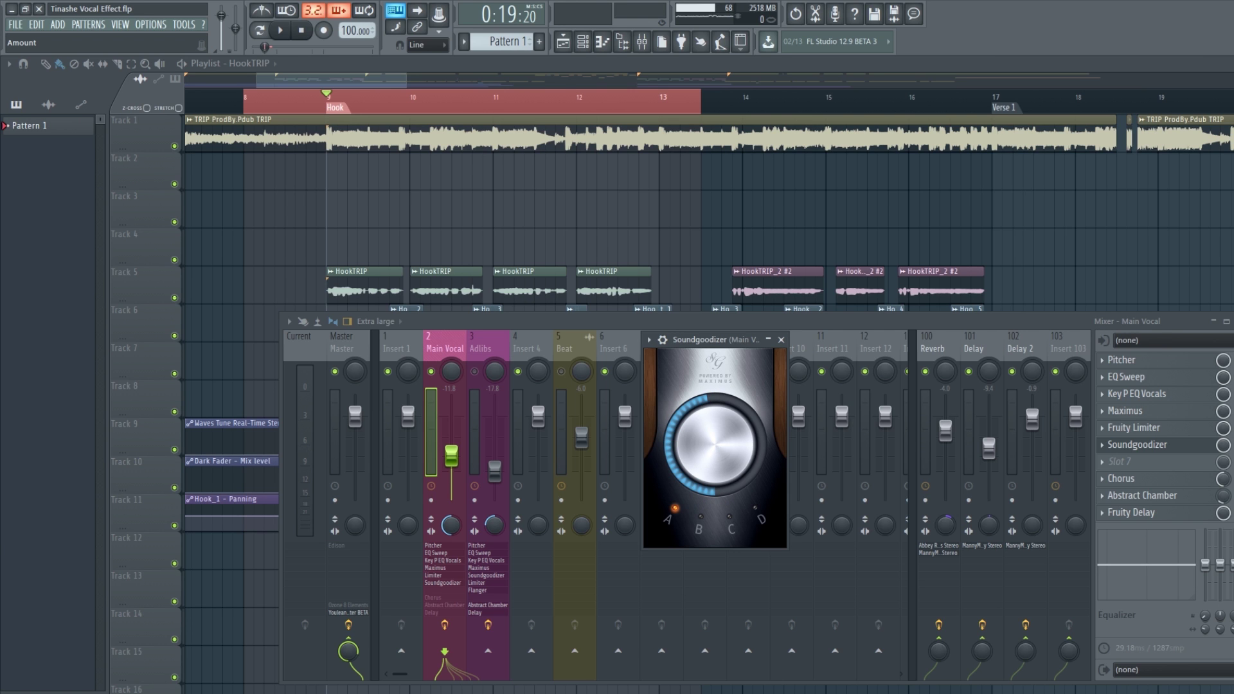
# Close Soundgoodizer, play the hook with the effect enabled, and stop the song.
pyautogui.click(1186, 446)
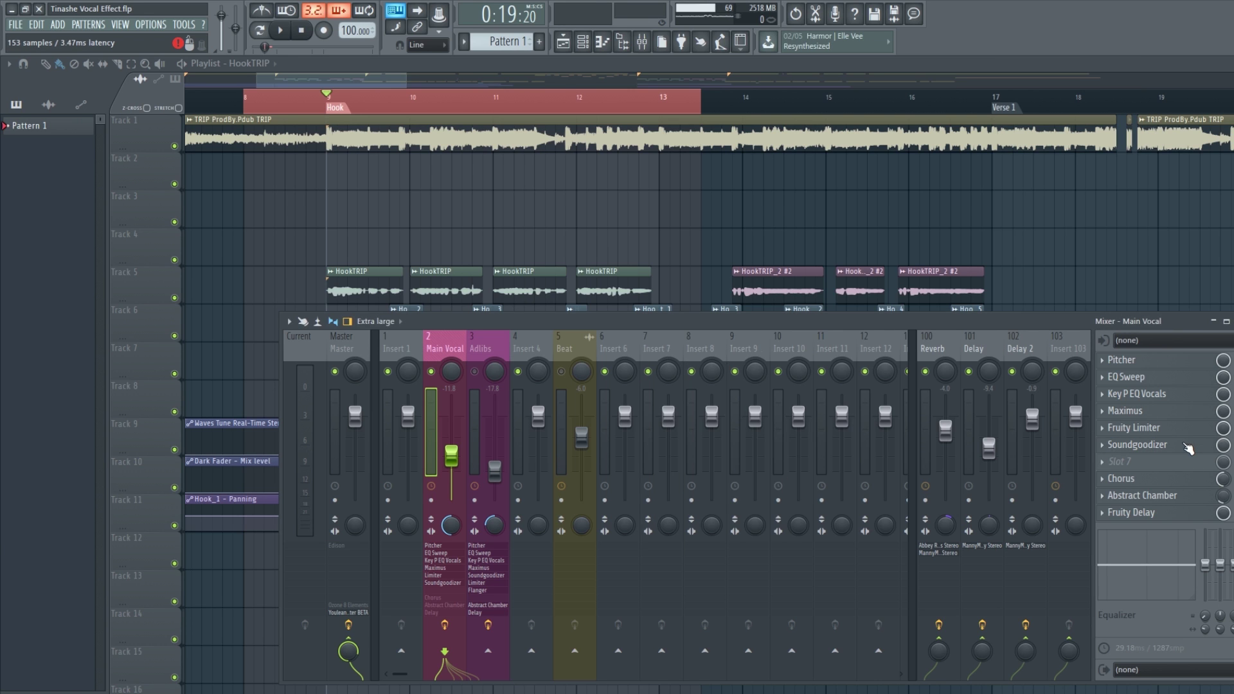
pyautogui.press('space')
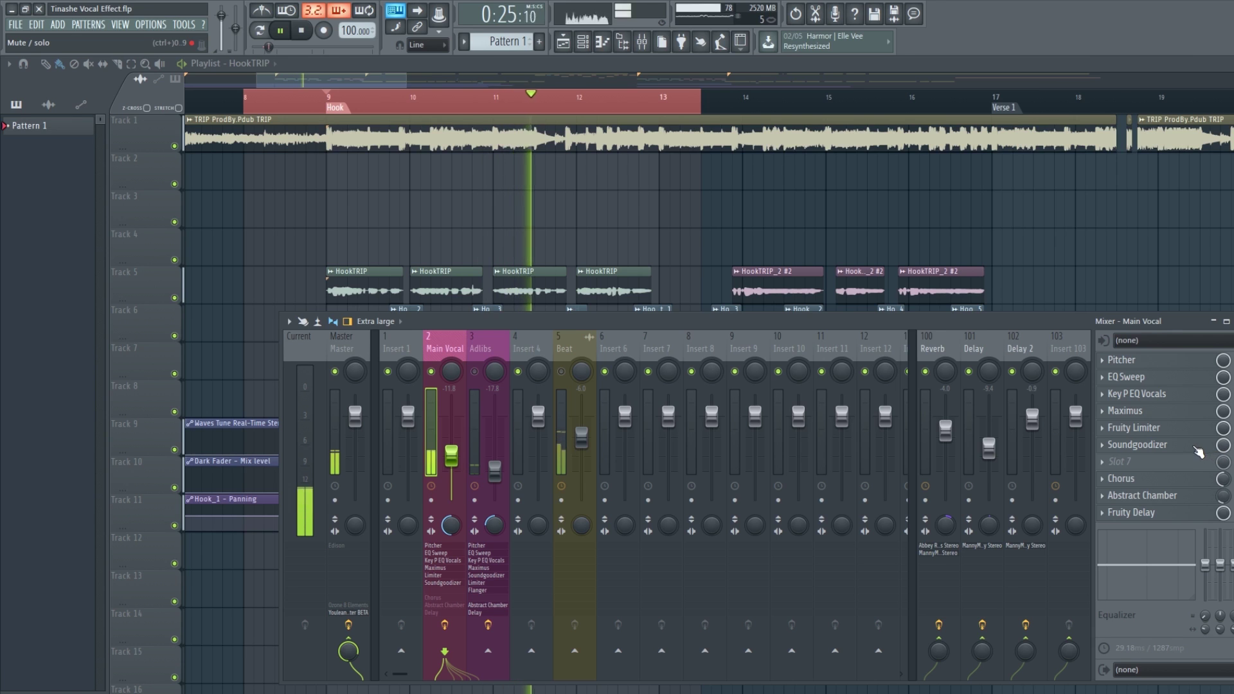
pyautogui.press('space')
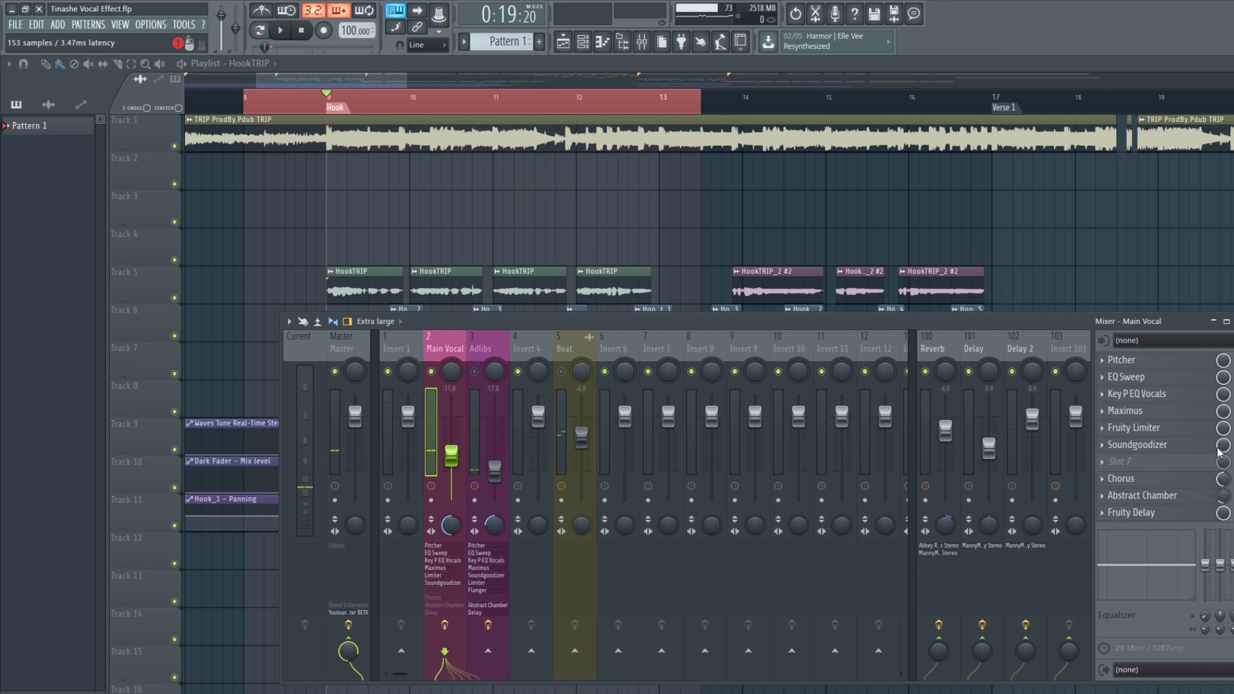
# Enable Chorus on the Main Vocal and open it to examine its delay, depth, LFO and crossover settings.
pyautogui.click(1154, 481)
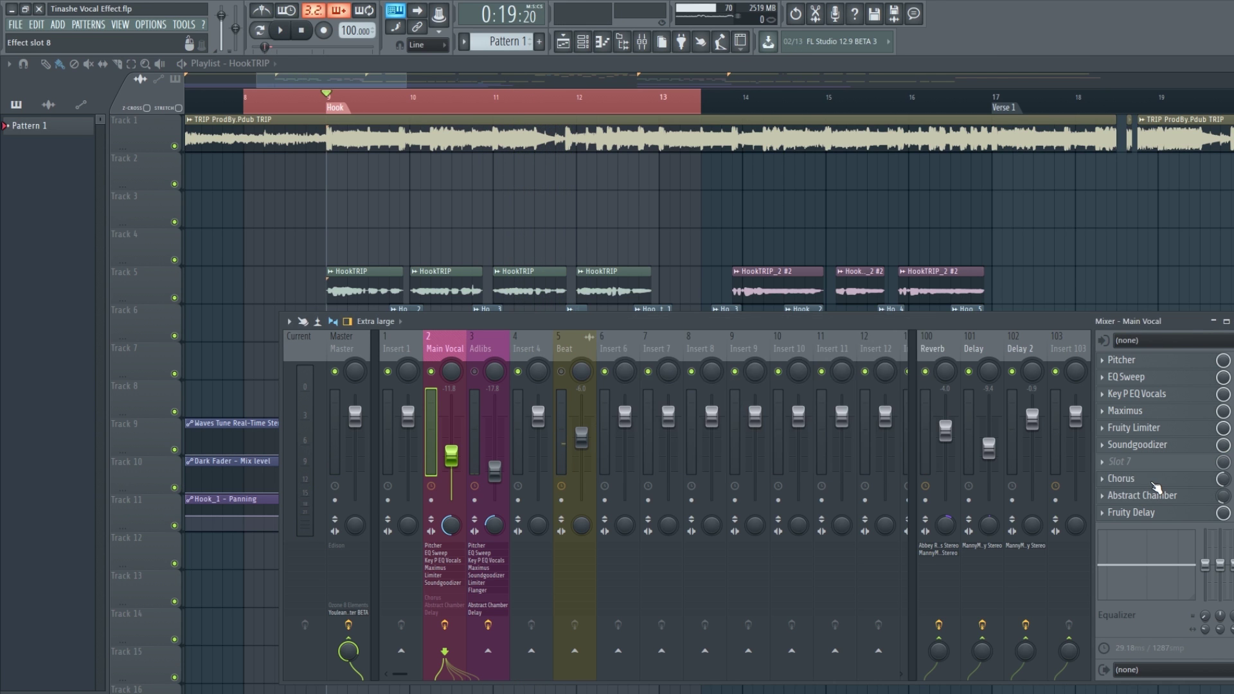
pyautogui.click(1223, 479)
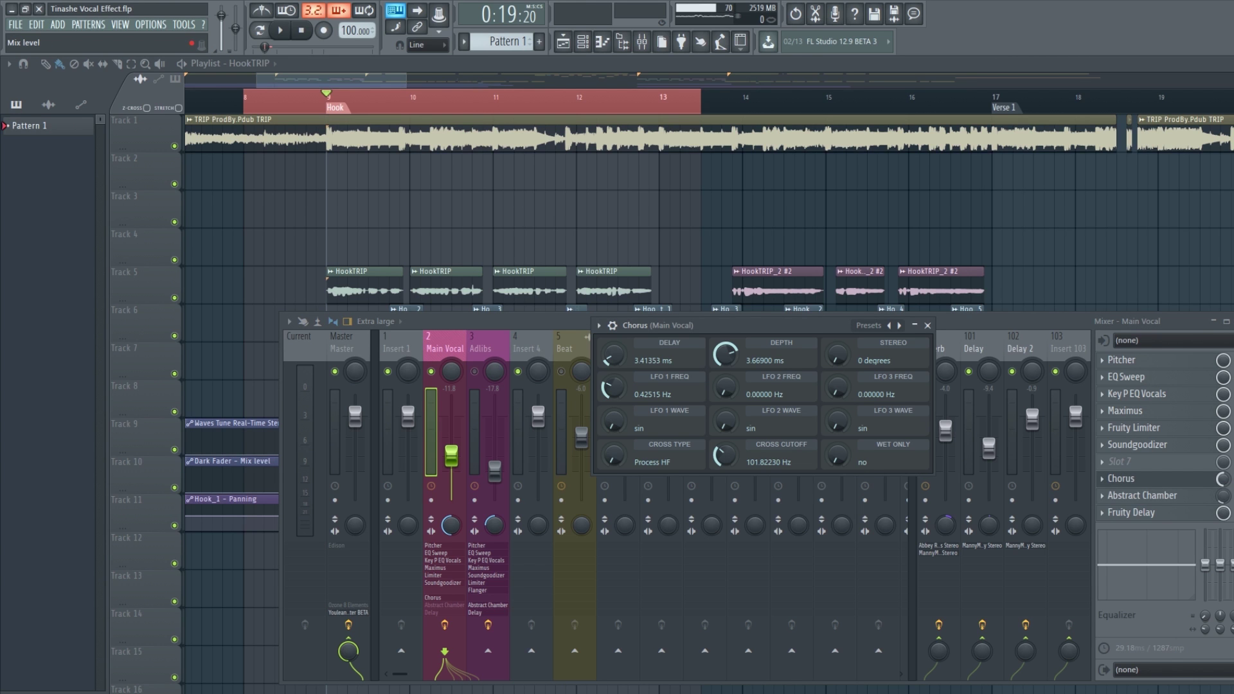
pyautogui.press('Escape')
pyautogui.click(1141, 479)
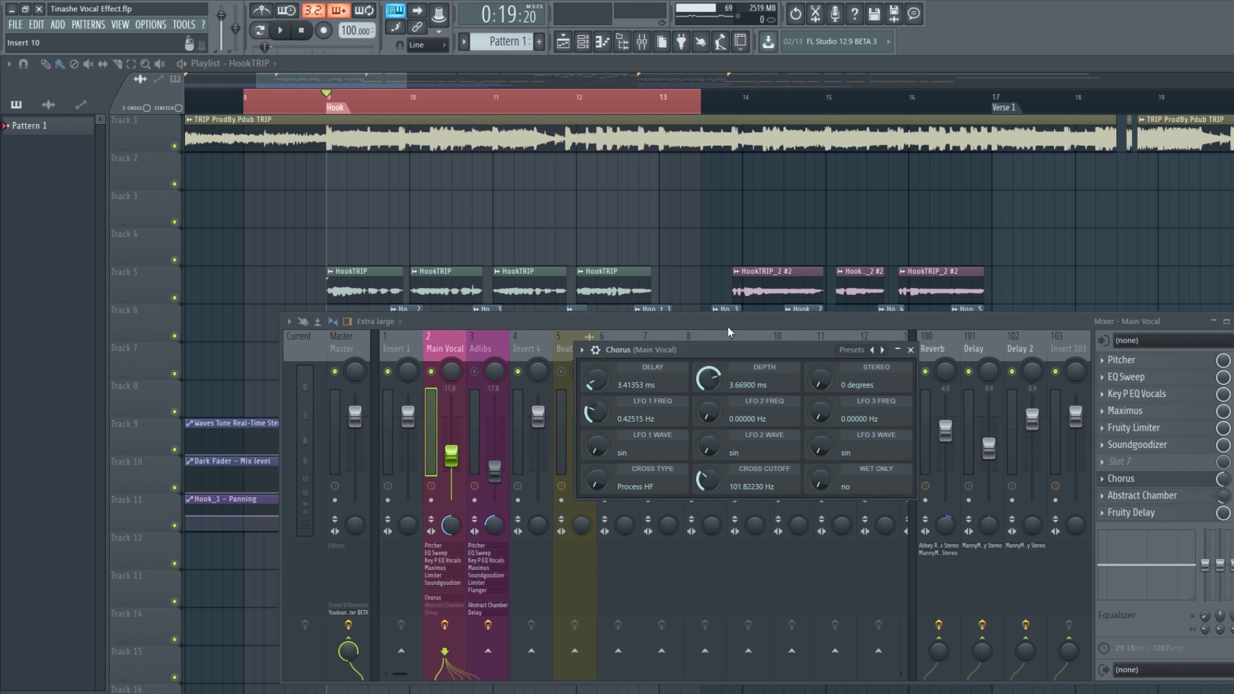
pyautogui.moveTo(754, 351); pyautogui.dragTo(793, 385)
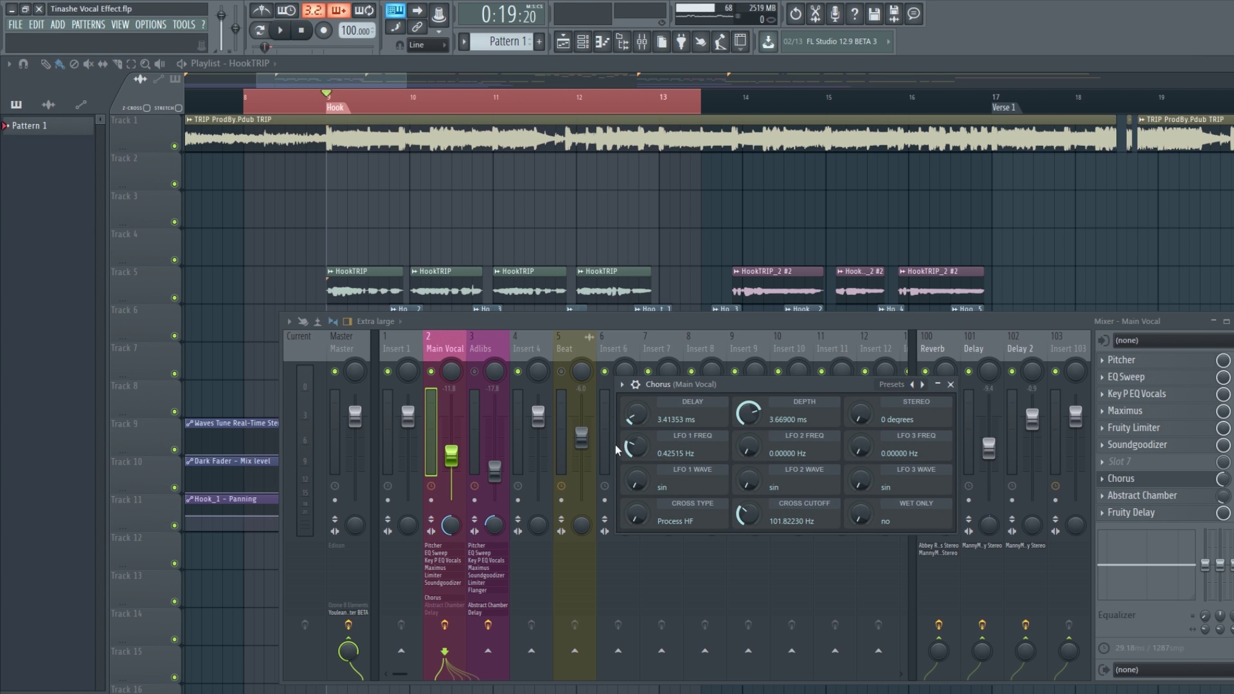
# Close Chorus, play the hook with the chorus enabled, and stop the song.
pyautogui.click(1153, 485)
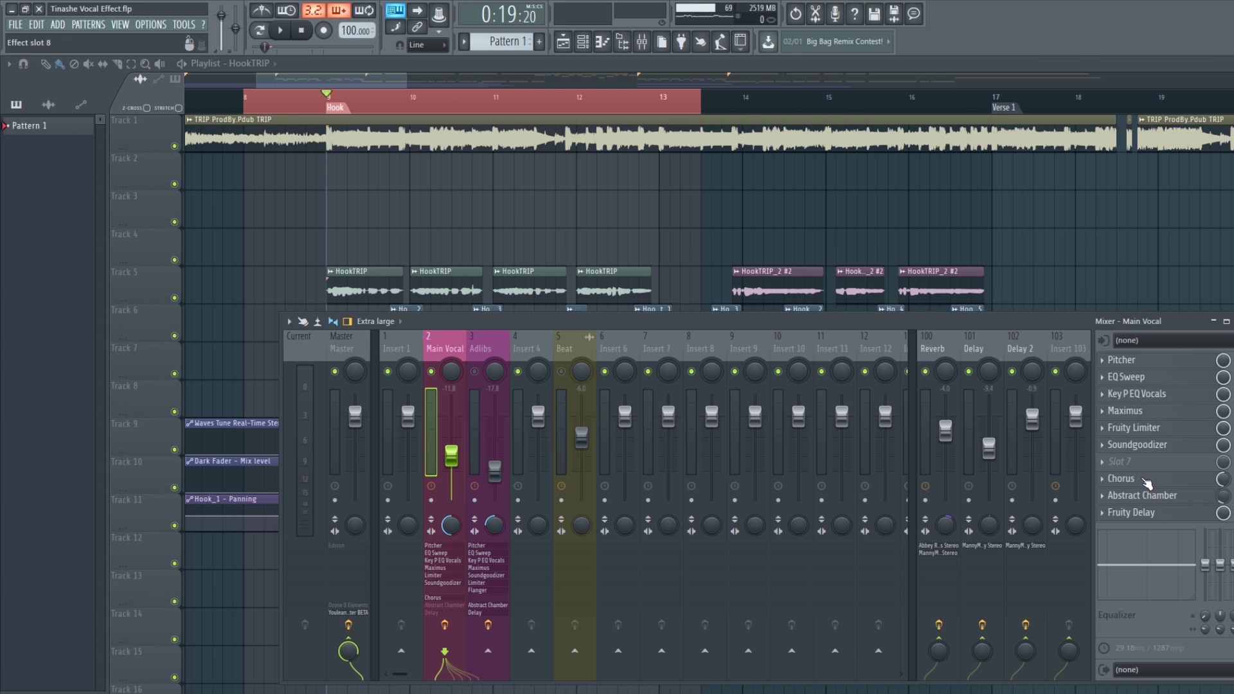
pyautogui.press('space')
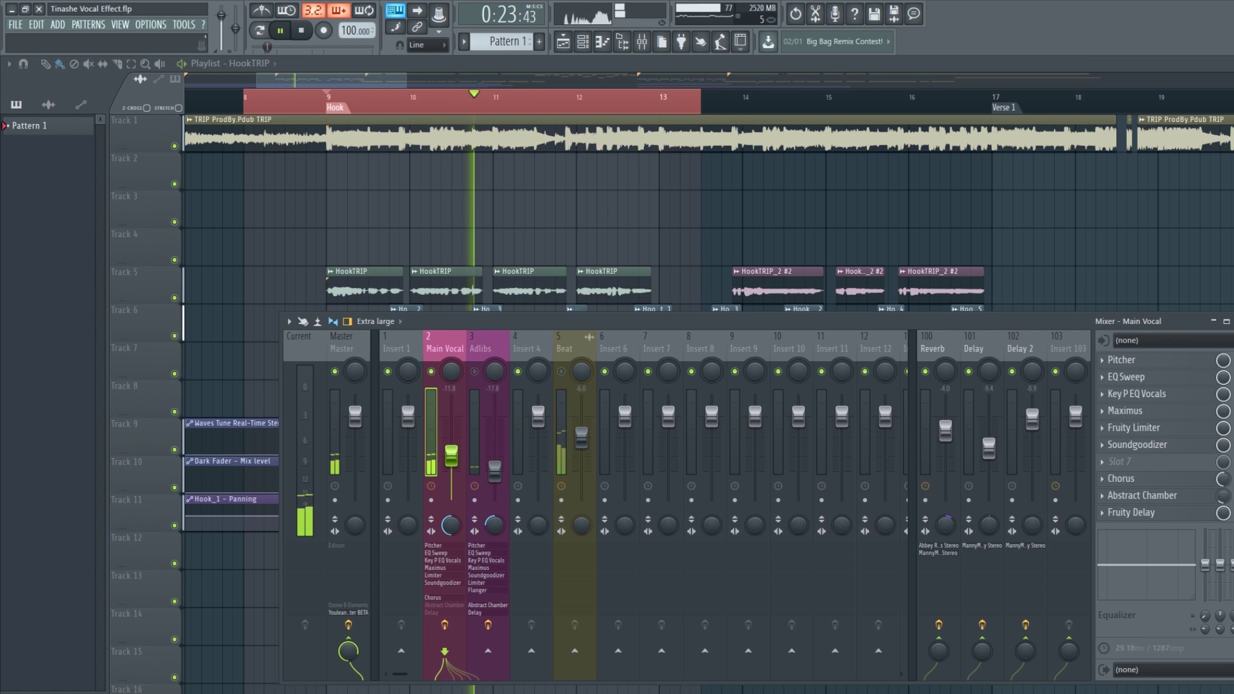
pyautogui.press('space')
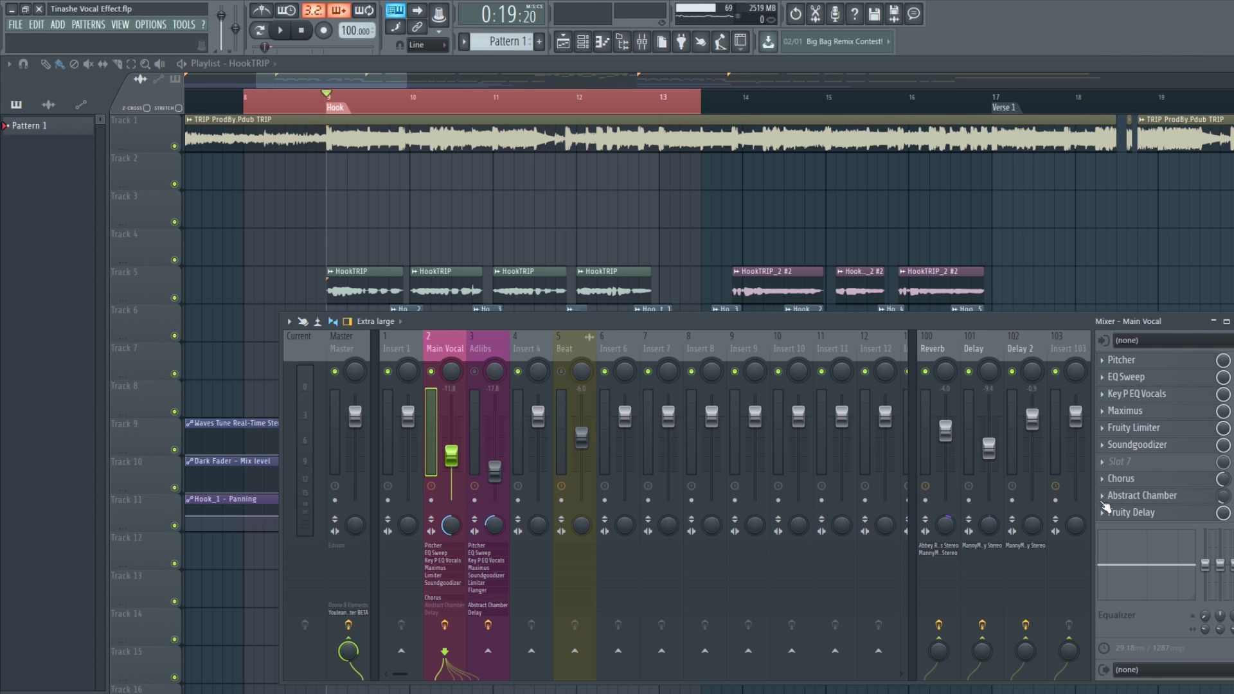
# Enable Abstract Chamber on the Main Vocal, open its reverb settings, and audition it on the hook.
pyautogui.click(1103, 502)
pyautogui.moveTo(803, 254); pyautogui.dragTo(702, 387)
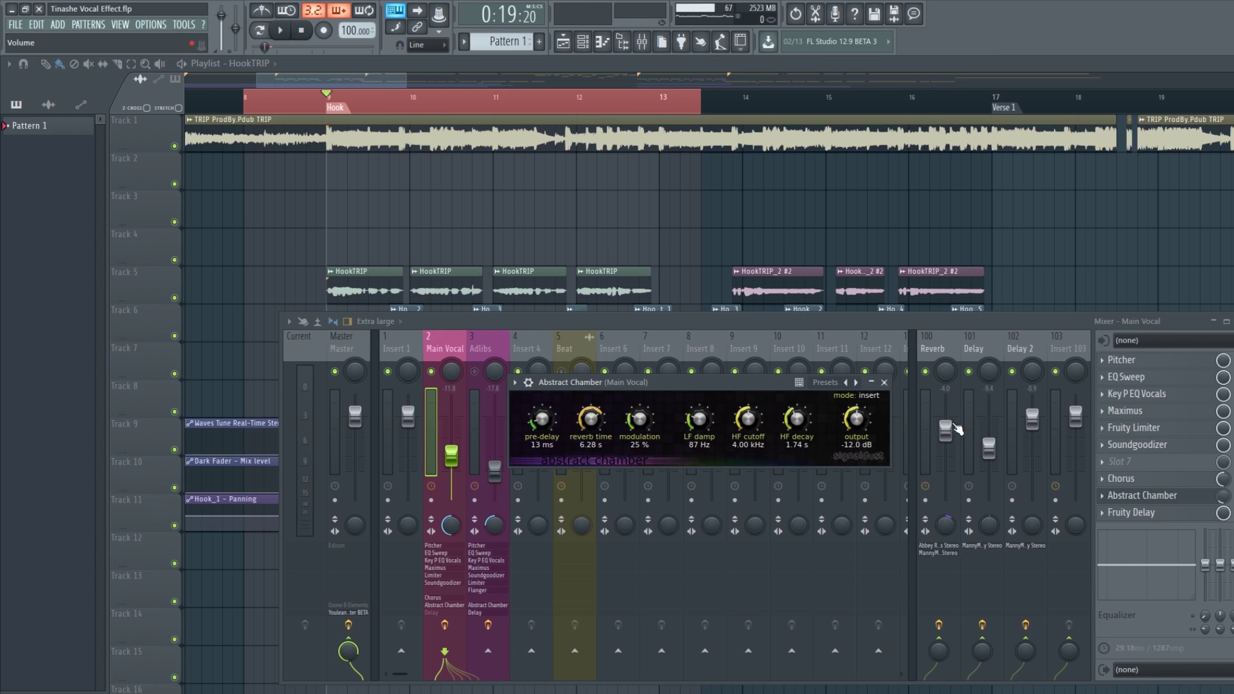
pyautogui.press('Escape')
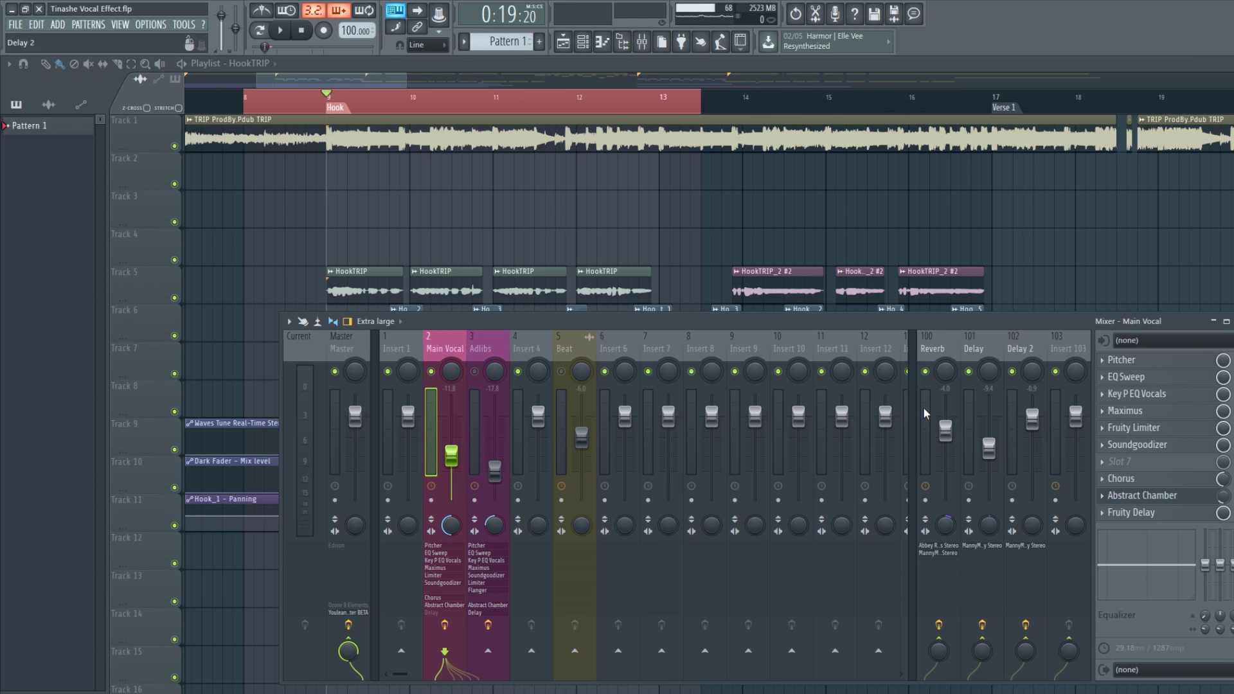
pyautogui.click(1173, 499)
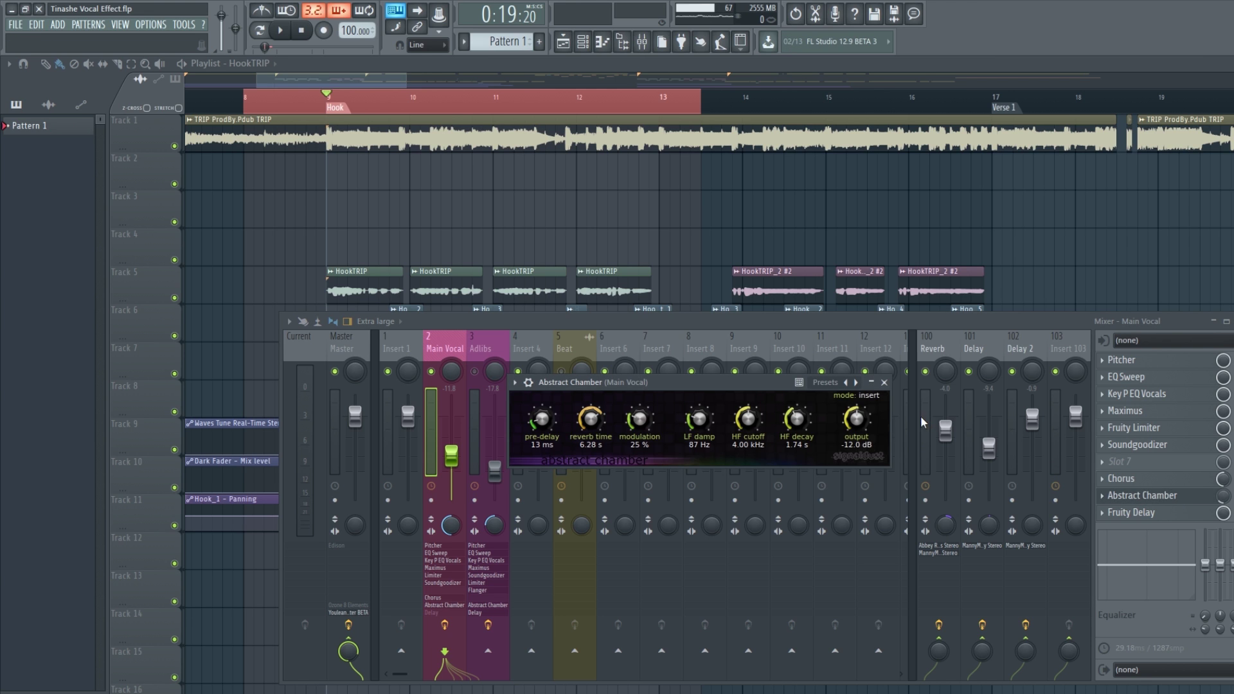
pyautogui.press('space')
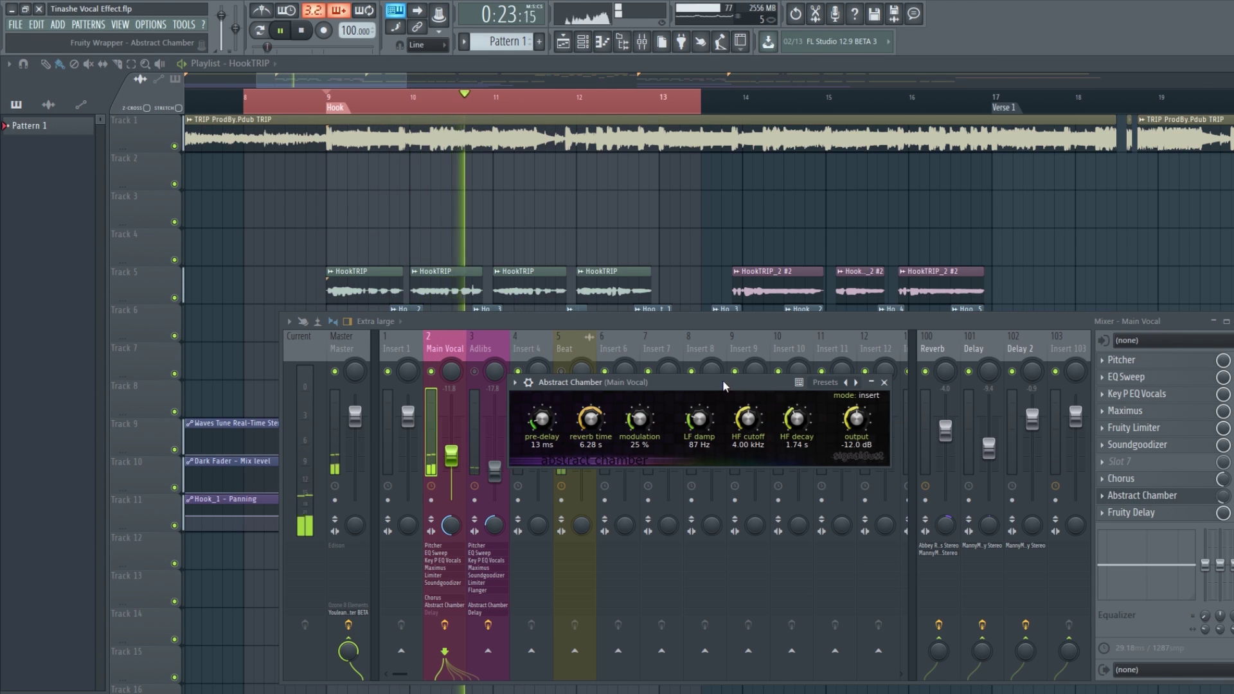
pyautogui.press('space')
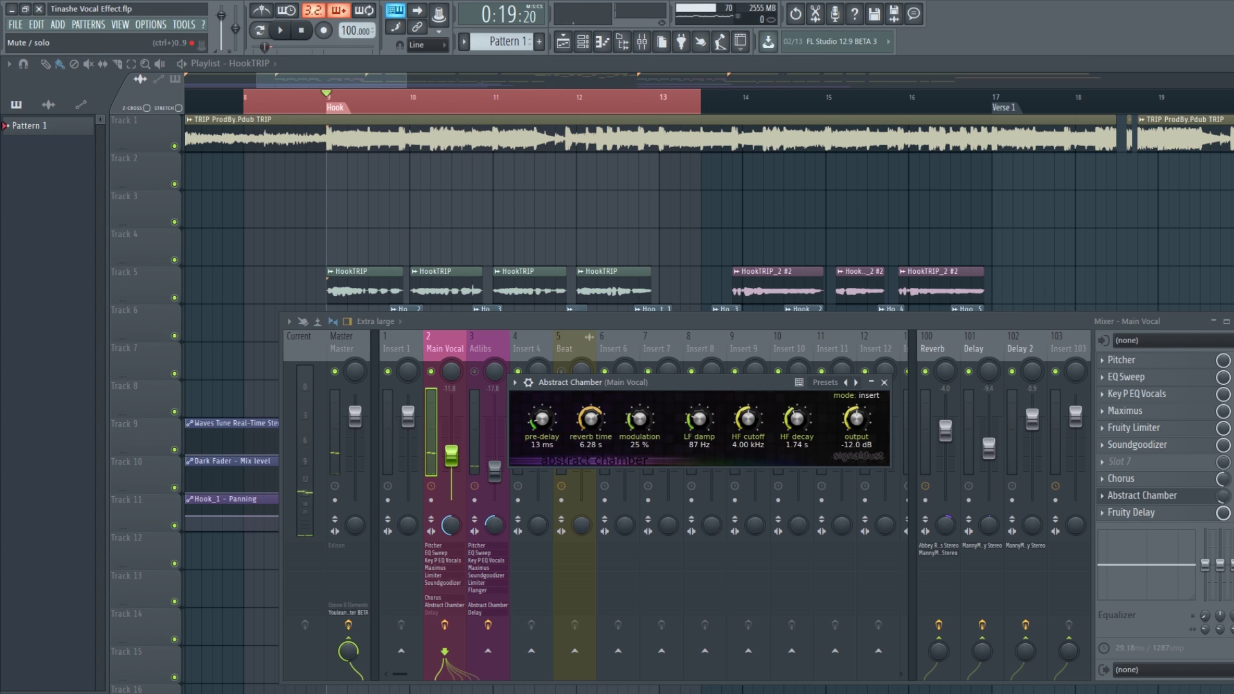
# Enable Fruity Delay on the Main Vocal, open its settings, and audition it on the hook.
pyautogui.click(1188, 513)
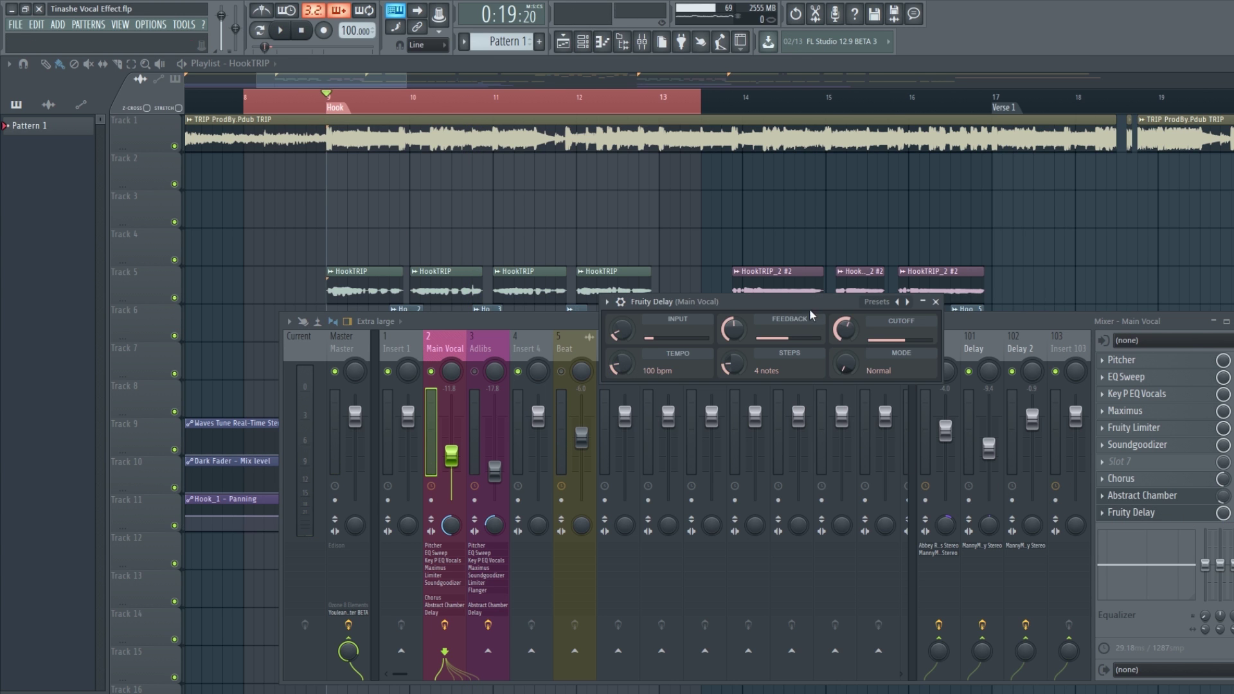
pyautogui.moveTo(809, 309); pyautogui.dragTo(782, 310)
pyautogui.press('space')
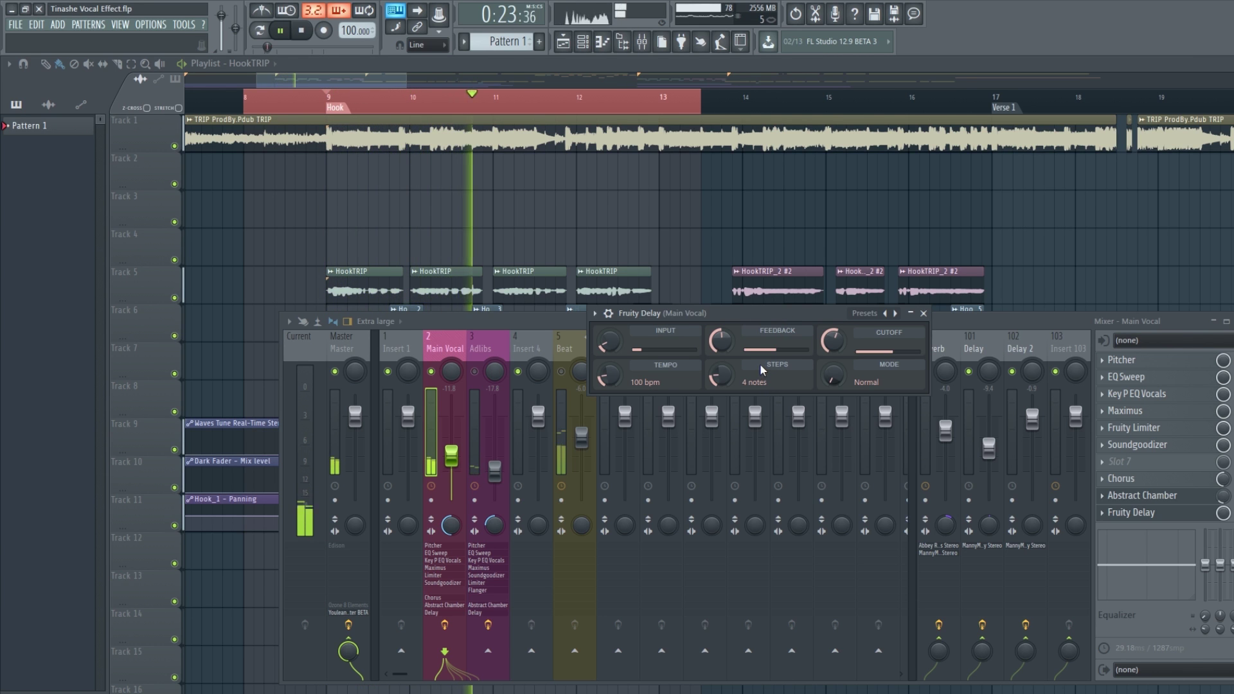
pyautogui.moveTo(791, 311); pyautogui.dragTo(813, 317)
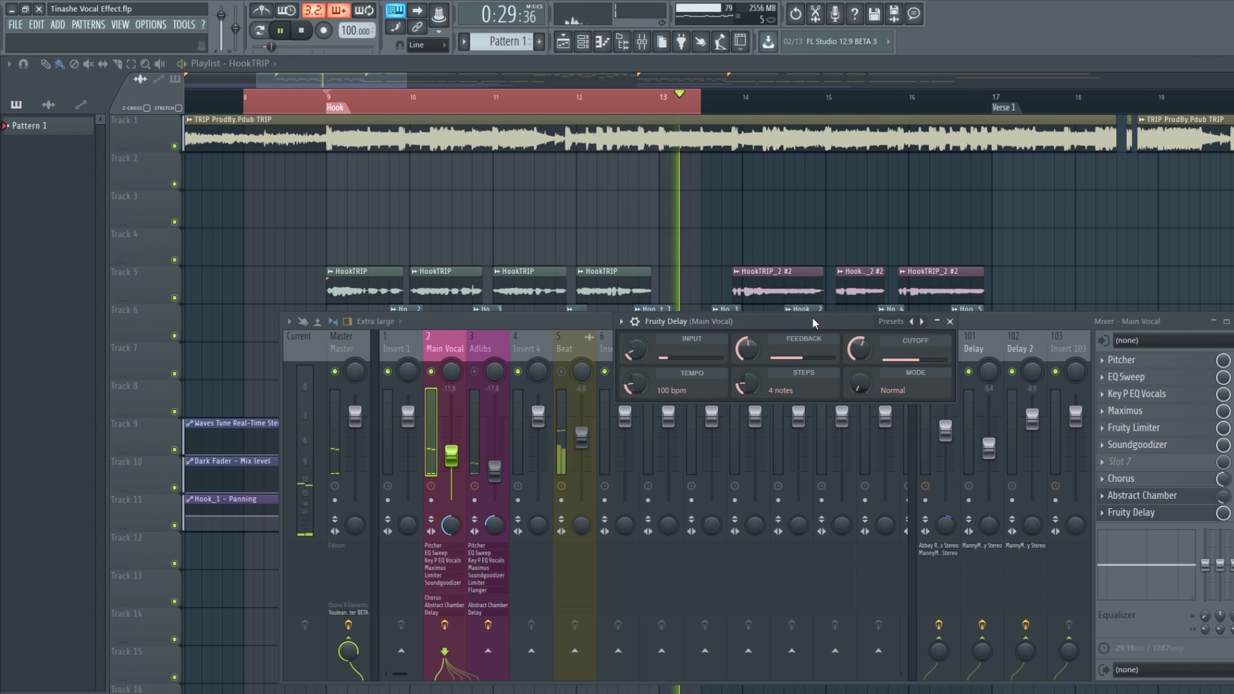
pyautogui.press('space')
pyautogui.moveTo(804, 320); pyautogui.dragTo(803, 386)
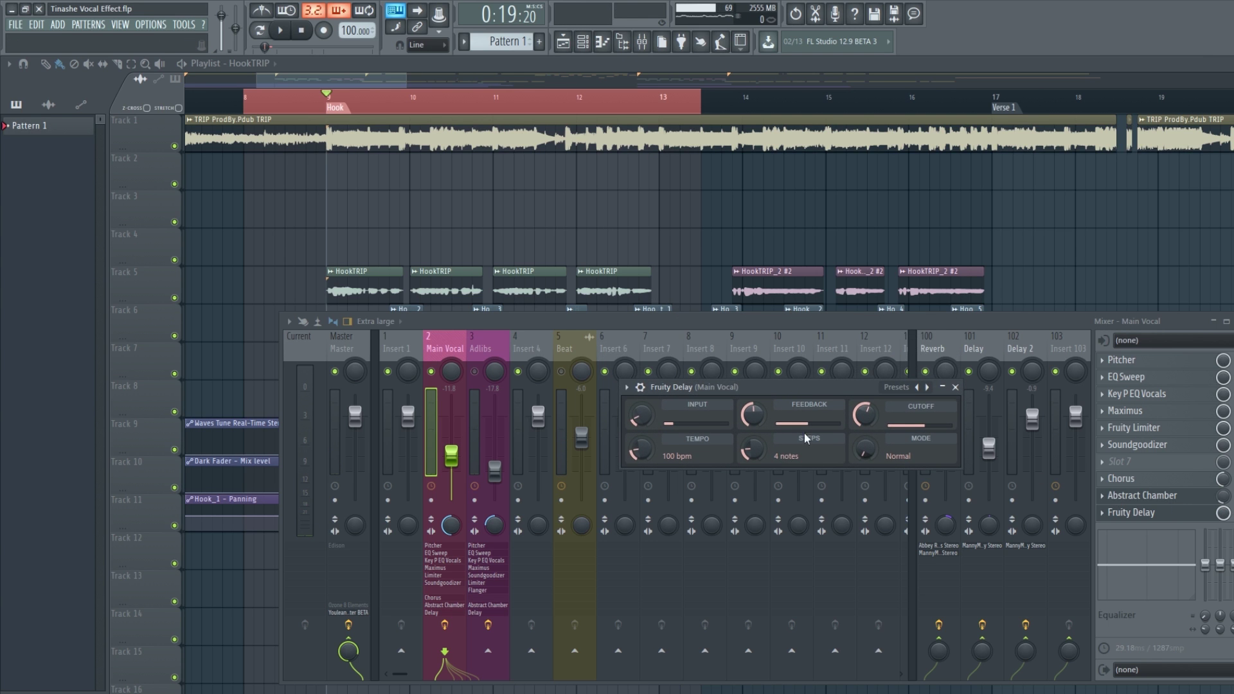
# Unmute the Adlibs mixer track and inspect its Pitcher and Flanger effects.
pyautogui.click(476, 363)
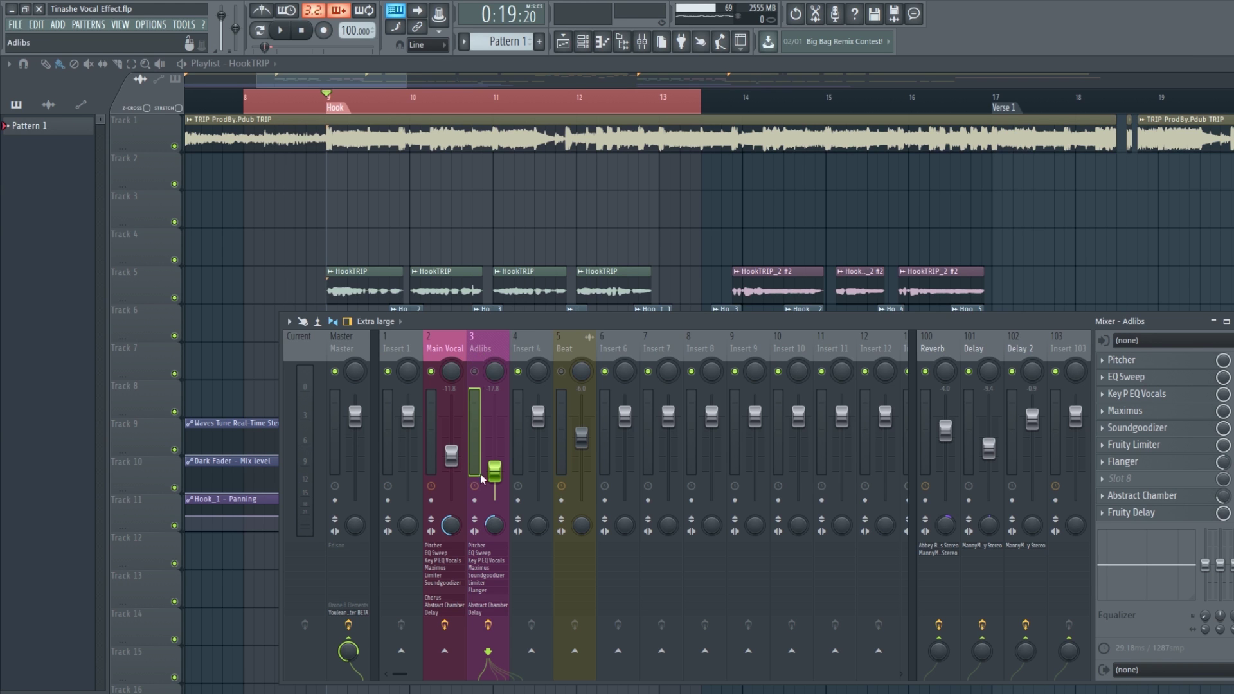
pyautogui.click(475, 372)
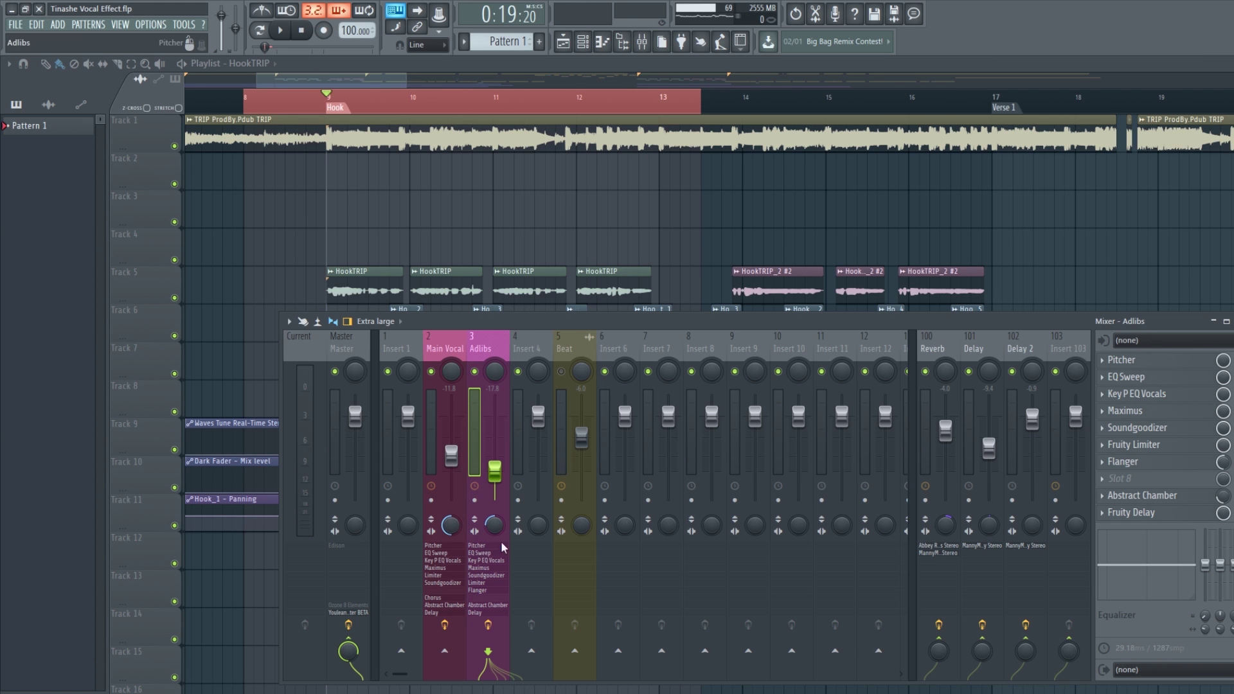
pyautogui.click(1154, 361)
pyautogui.click(1157, 366)
pyautogui.click(1129, 465)
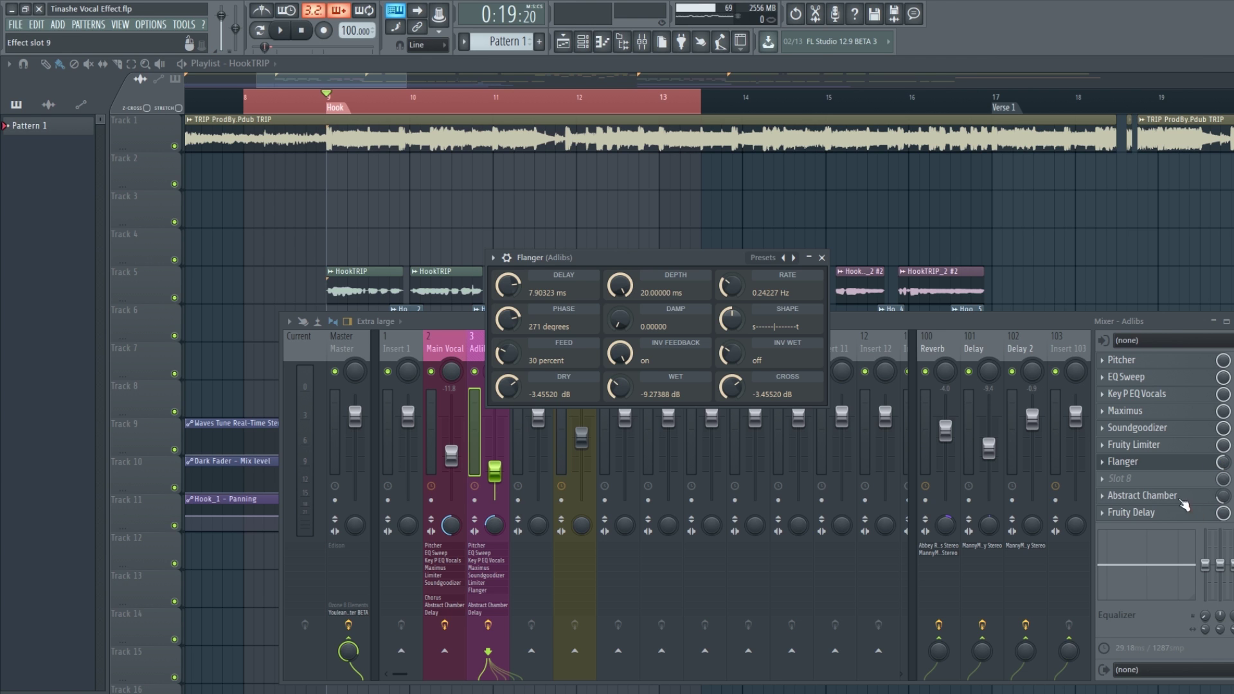
# Examine the Abstract Chamber and Fruity Delay settings on the Adlibs track, and close the plugin window.
pyautogui.click(1182, 499)
pyautogui.moveTo(817, 259); pyautogui.dragTo(753, 346)
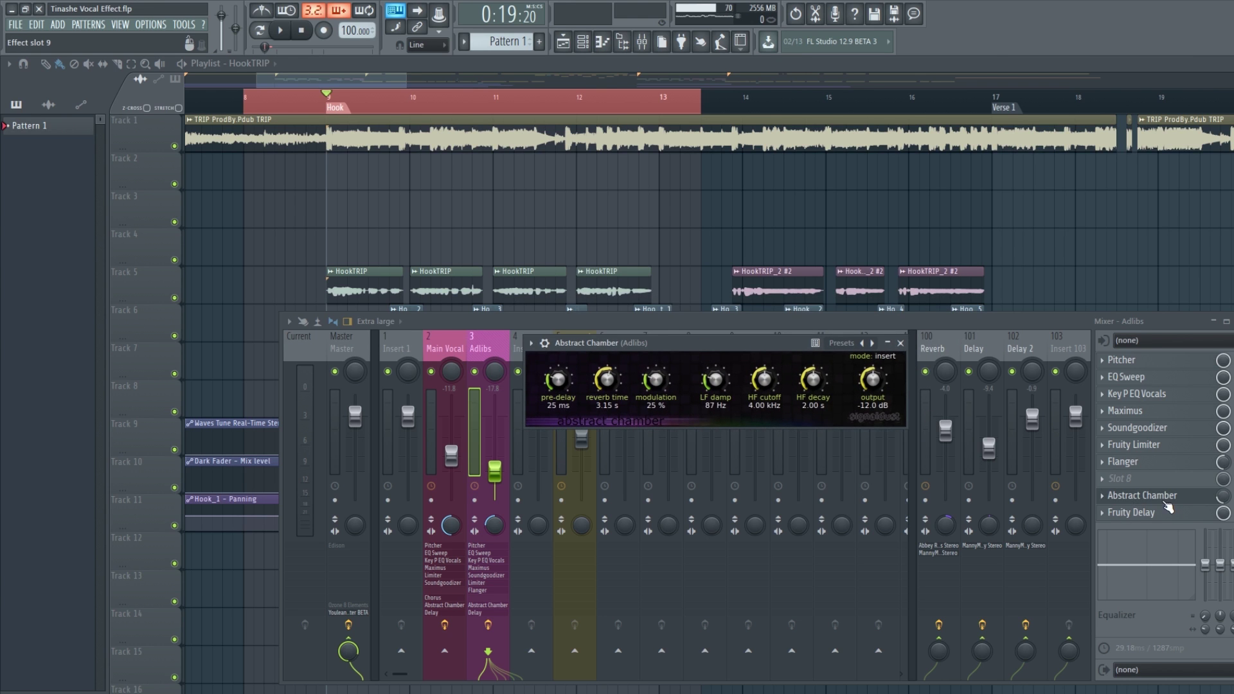
pyautogui.click(1165, 515)
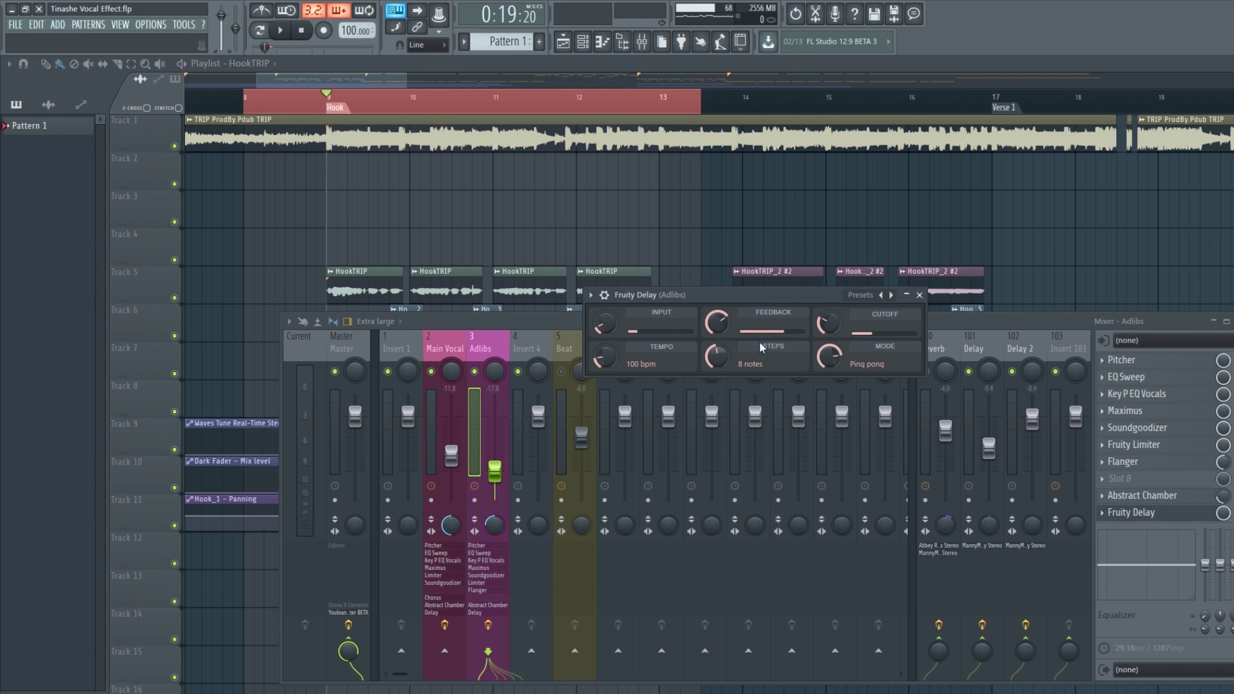
pyautogui.moveTo(742, 300); pyautogui.dragTo(747, 349)
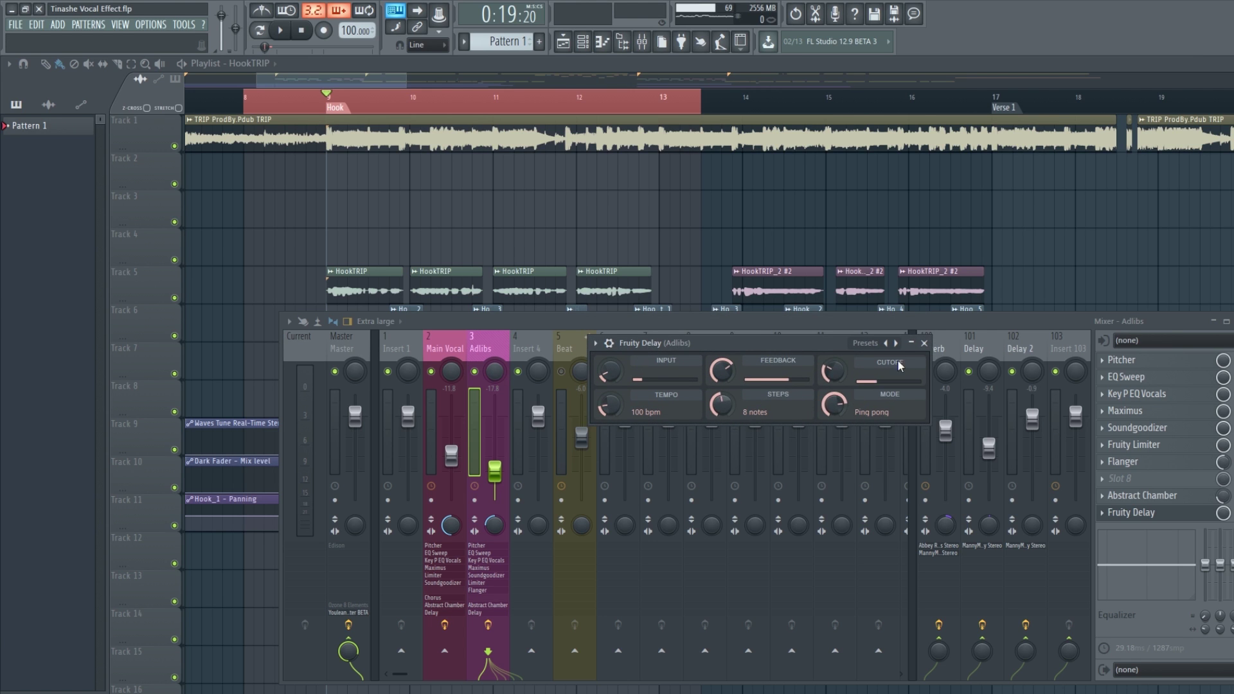
pyautogui.click(924, 343)
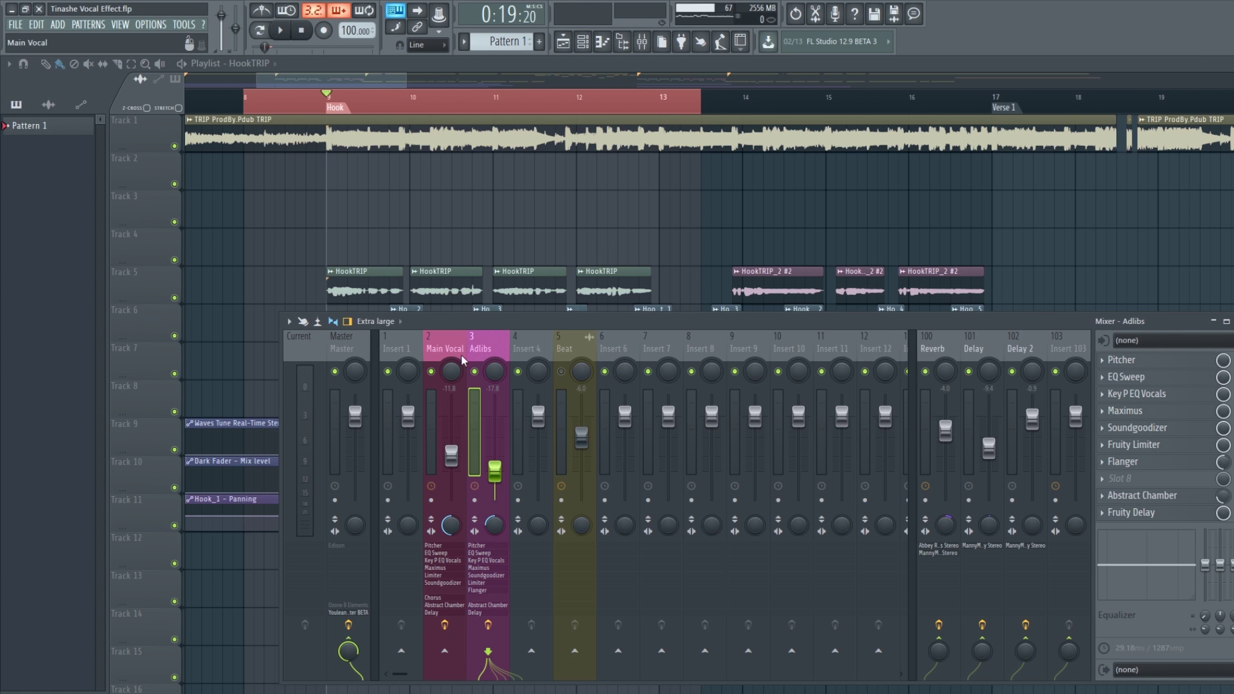
# Audition the hook's Adlibs with the Main Vocal muted, stop the song, and unmute the Main Vocal.
pyautogui.click(433, 372)
pyautogui.press('space')
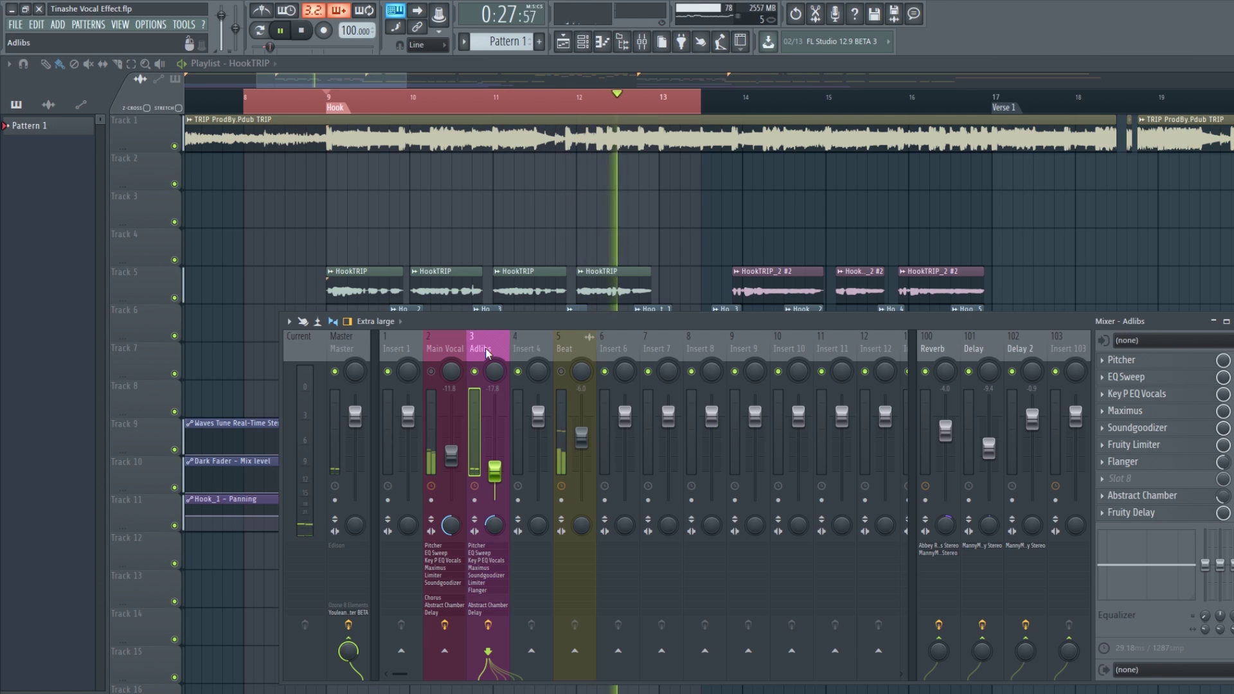
pyautogui.press('space')
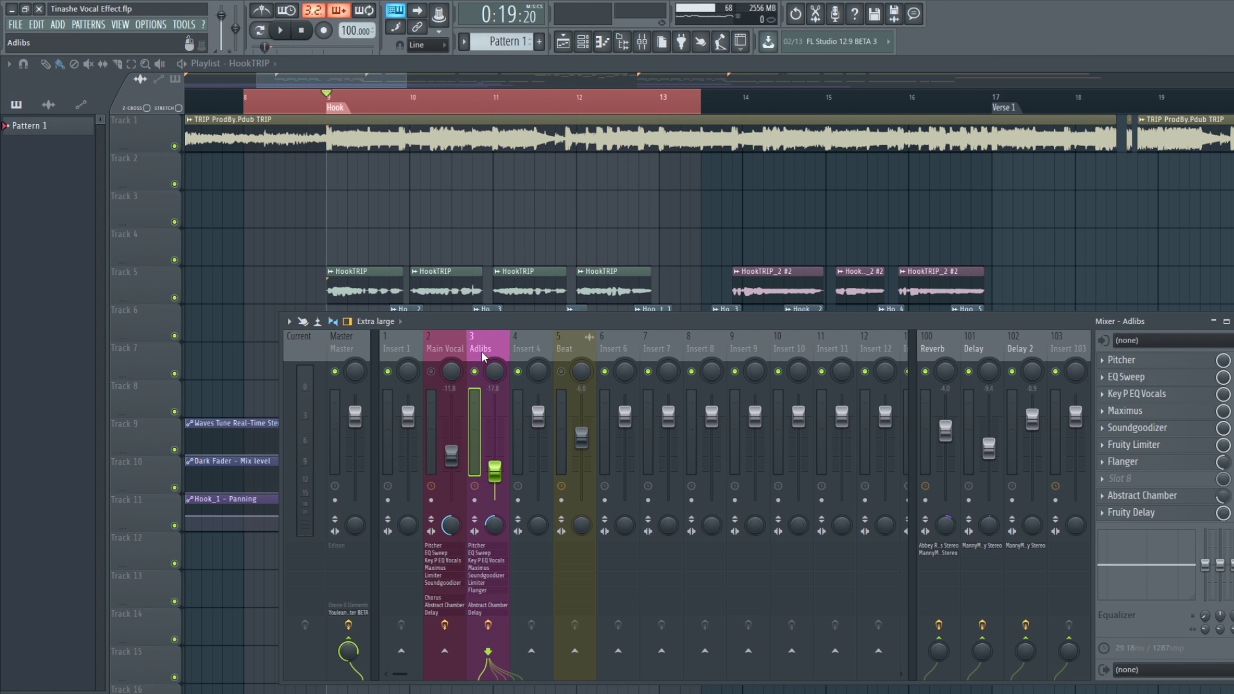
pyautogui.click(431, 371)
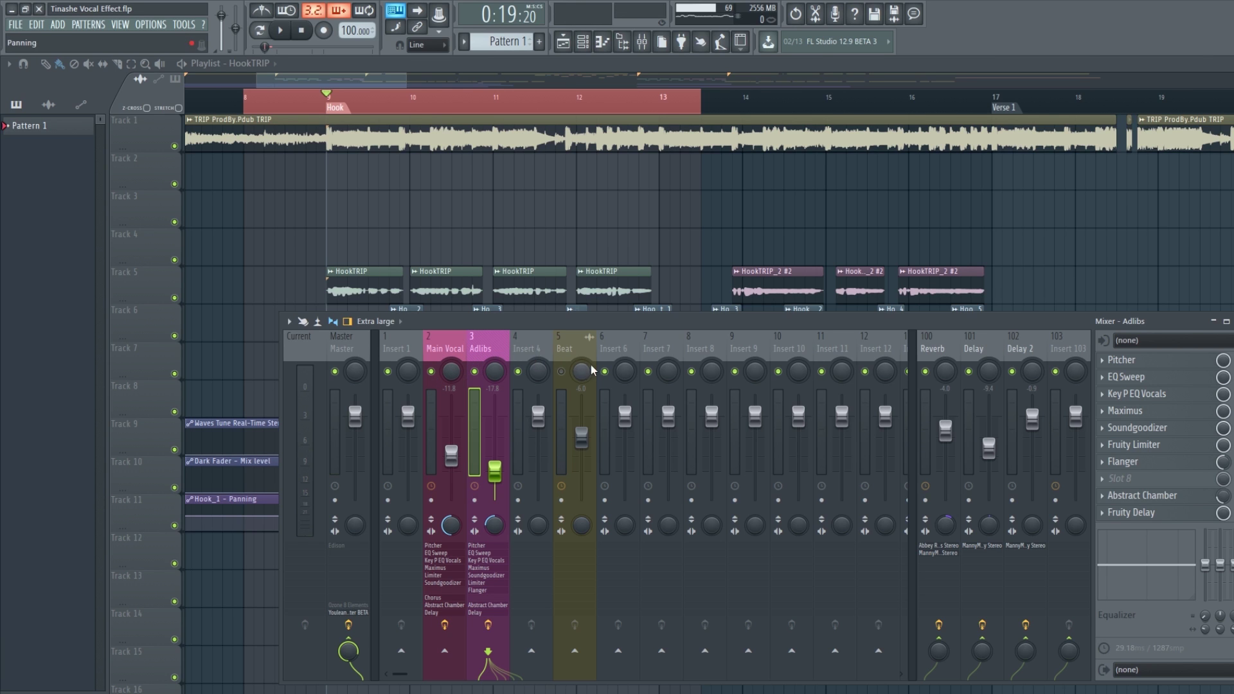
# Unmute the Beat track, play the hook with the vocals and adlibs over it, and stop the song.
pyautogui.click(562, 373)
pyautogui.press('space')
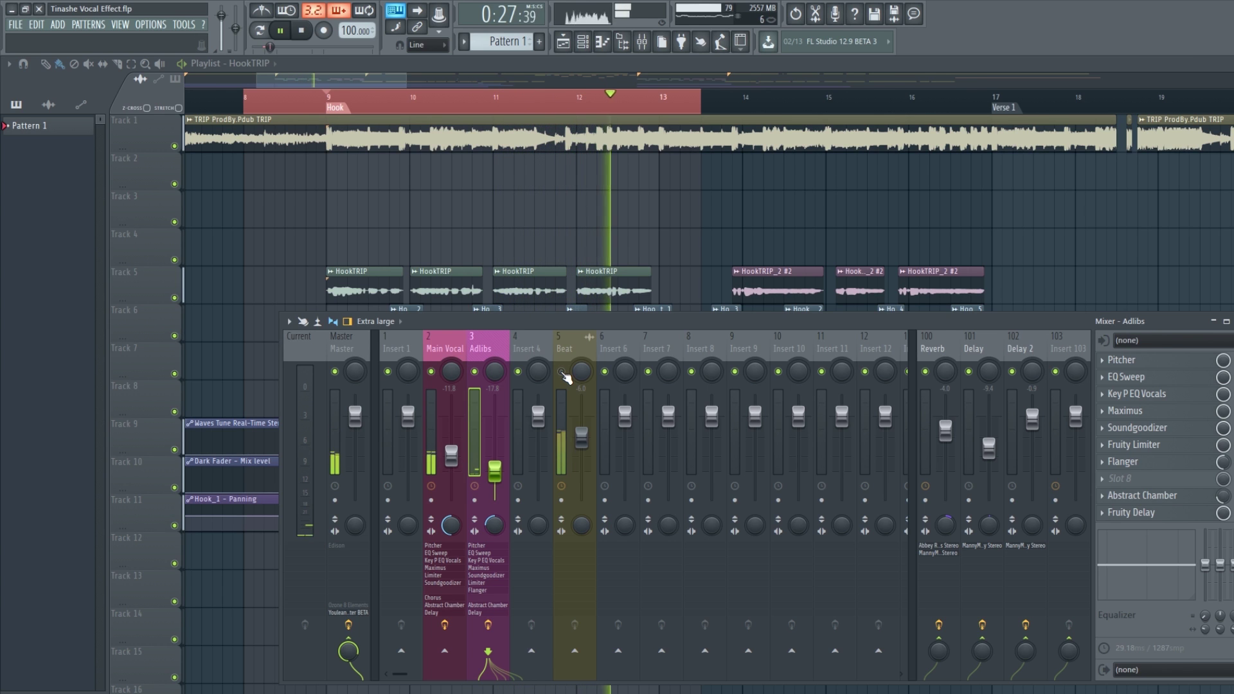
pyautogui.press('space')
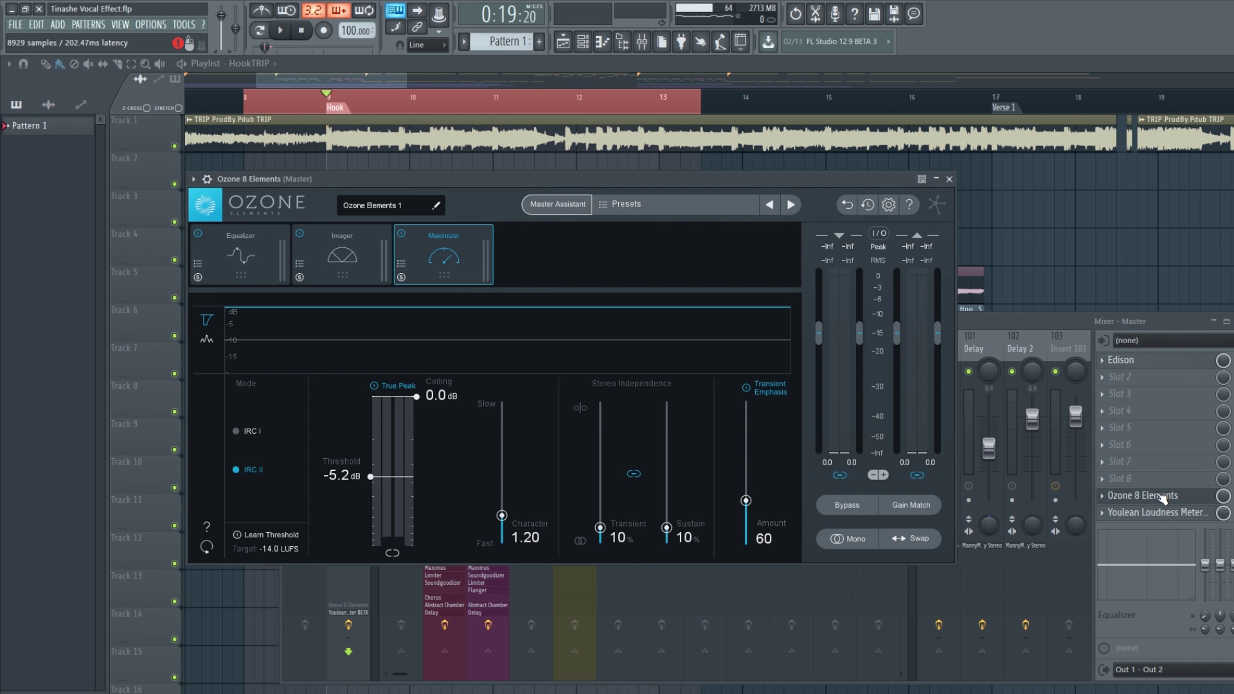
# Examine the Ozone 8 Elements Maximizer and its global presets on the Master, close the plugin, and return to the Main Vocal track.
pyautogui.click(1162, 498)
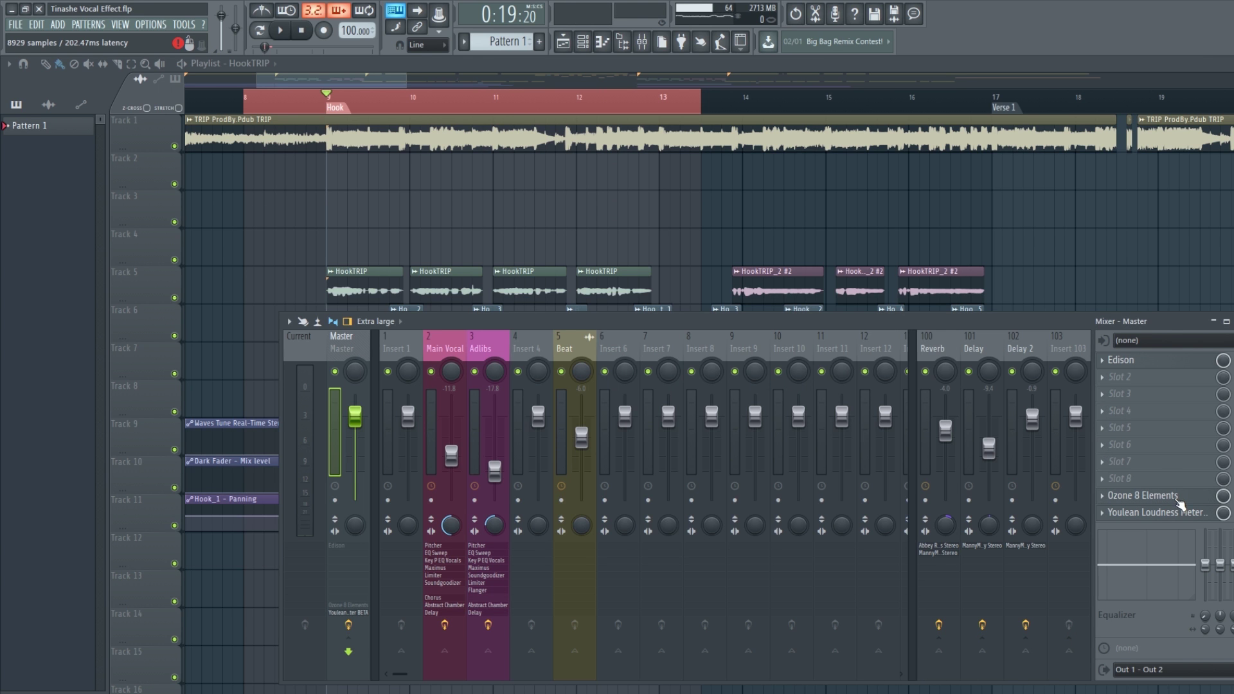
pyautogui.click(1165, 497)
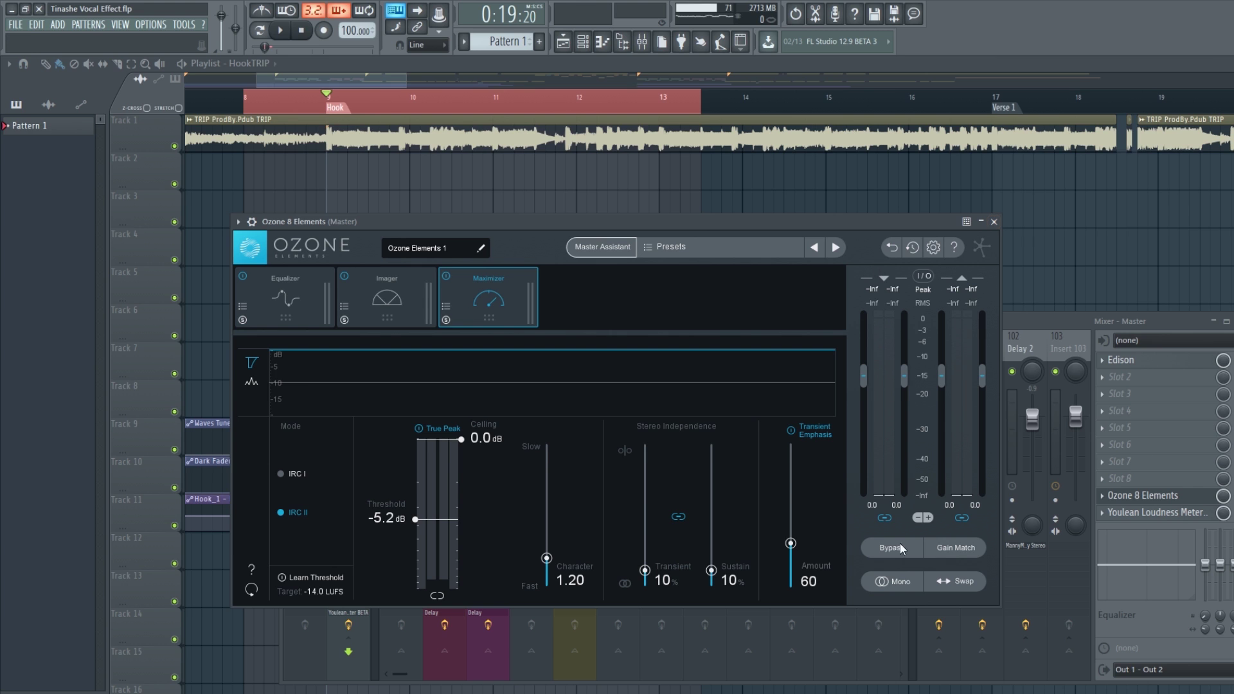
pyautogui.click(1173, 498)
pyautogui.click(693, 247)
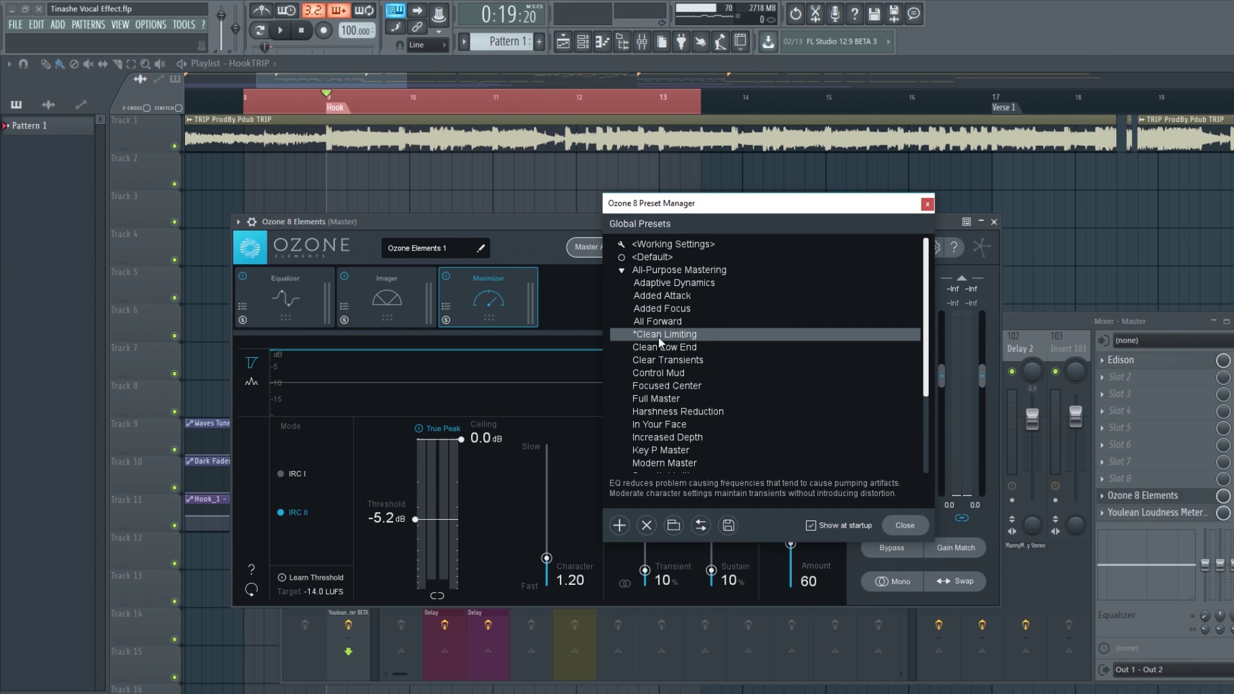
pyautogui.click(927, 204)
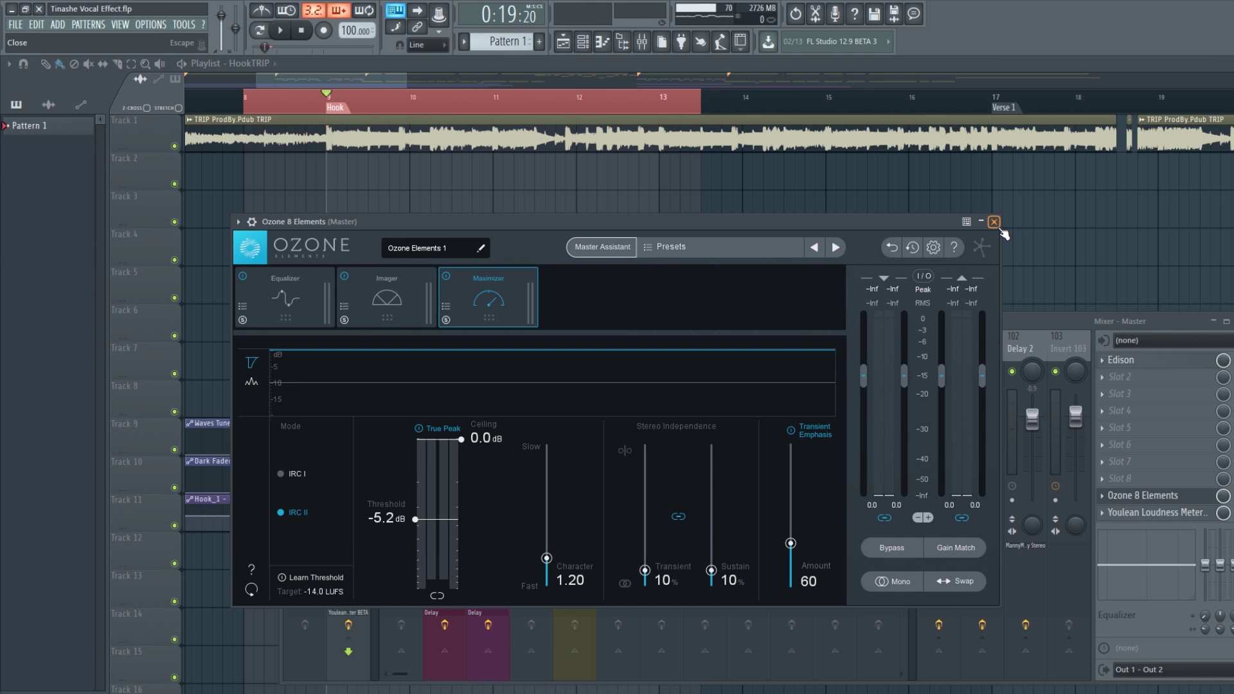
pyautogui.click(994, 222)
pyautogui.click(449, 344)
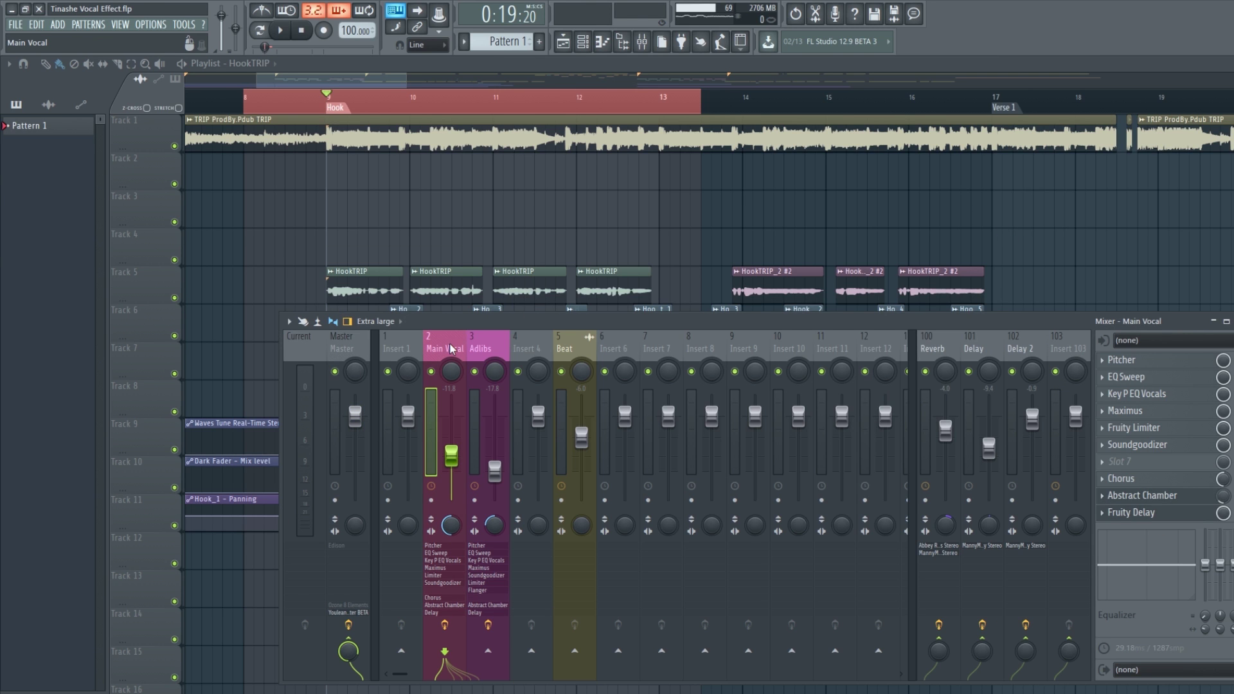